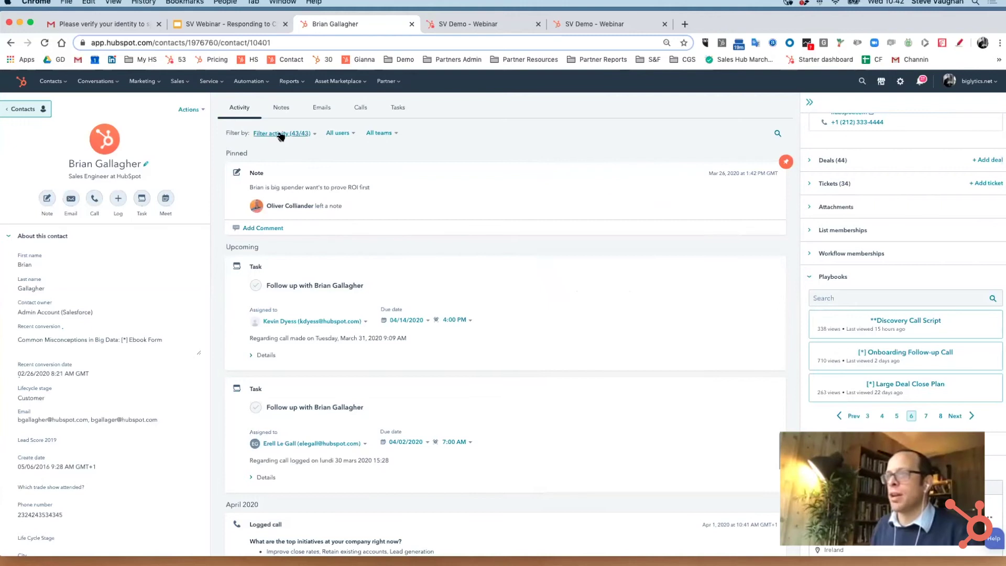
# Expand the April logged call to read its role and goals notes, and view the Sales Navigator card's options.
pyautogui.scroll(-5, 371, 231)
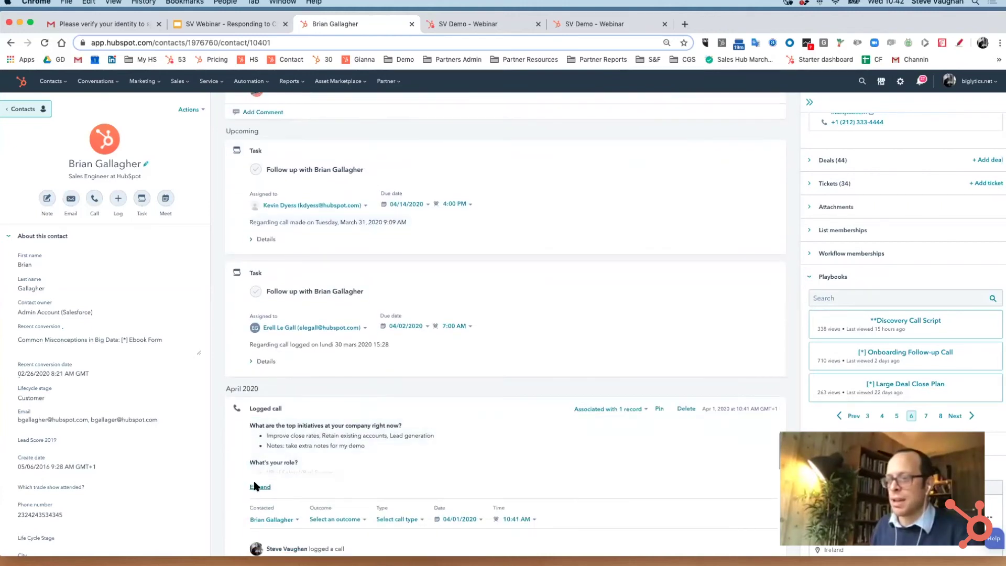
pyautogui.click(257, 486)
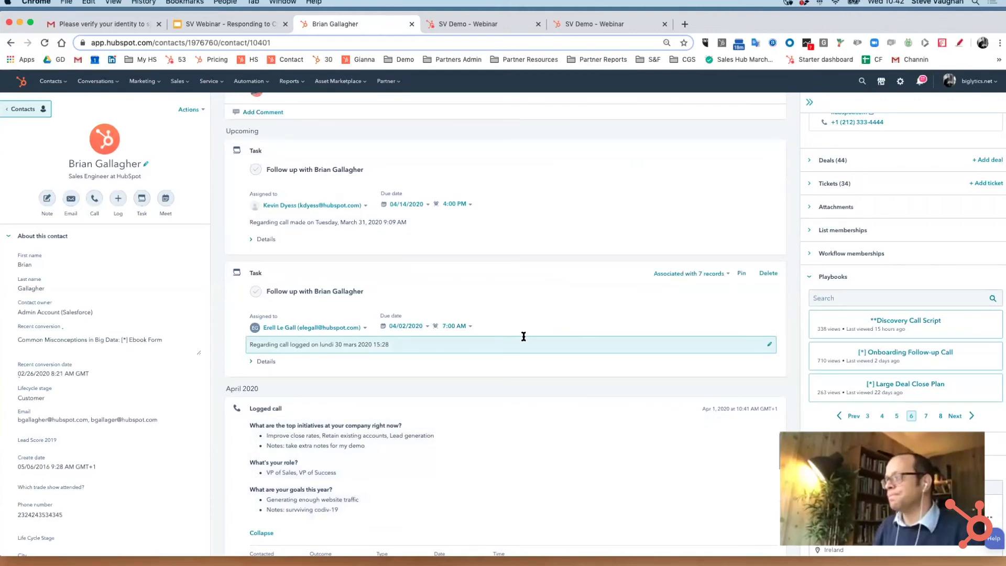
pyautogui.scroll(-5, 879, 333)
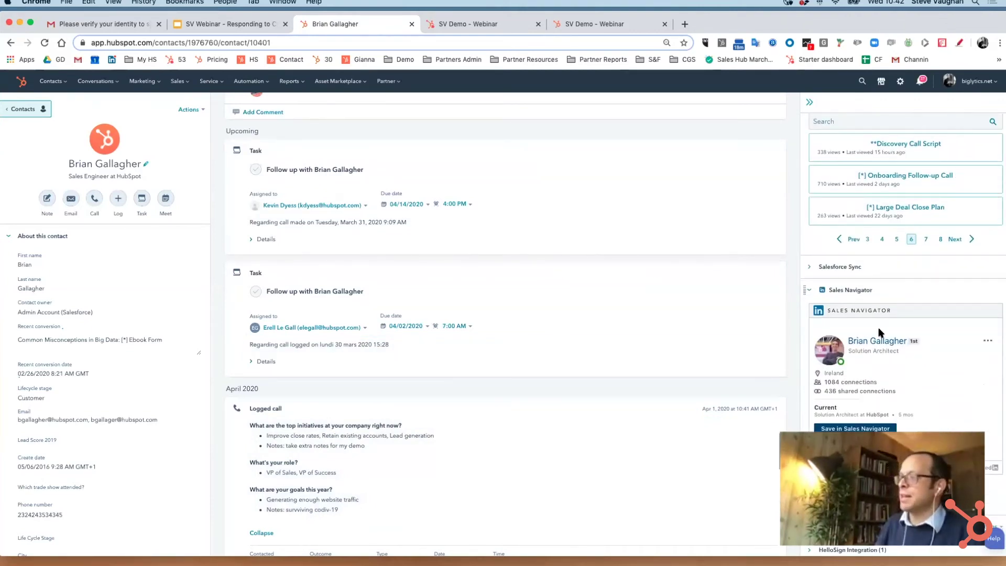
pyautogui.click(988, 341)
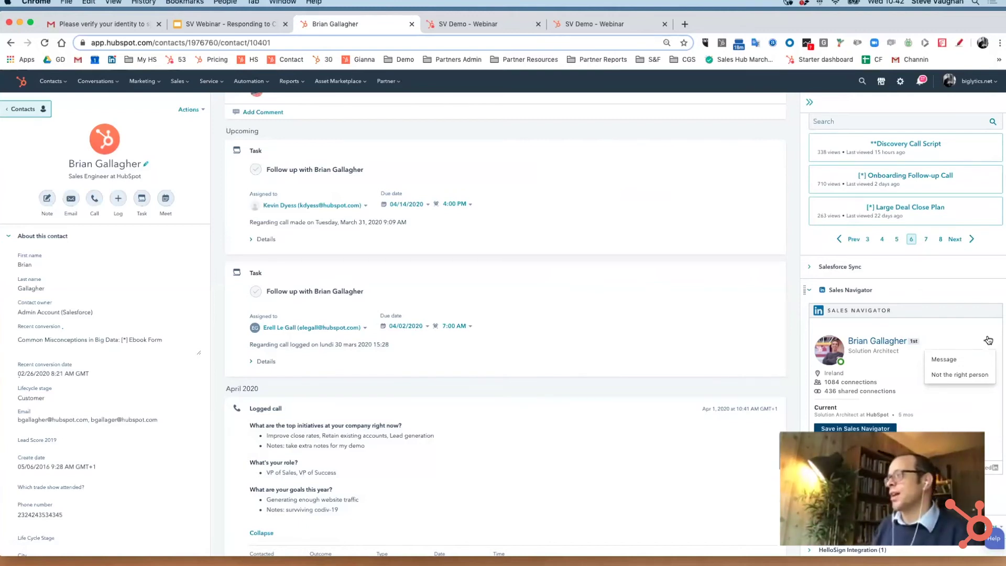
pyautogui.scroll(-8, 921, 276)
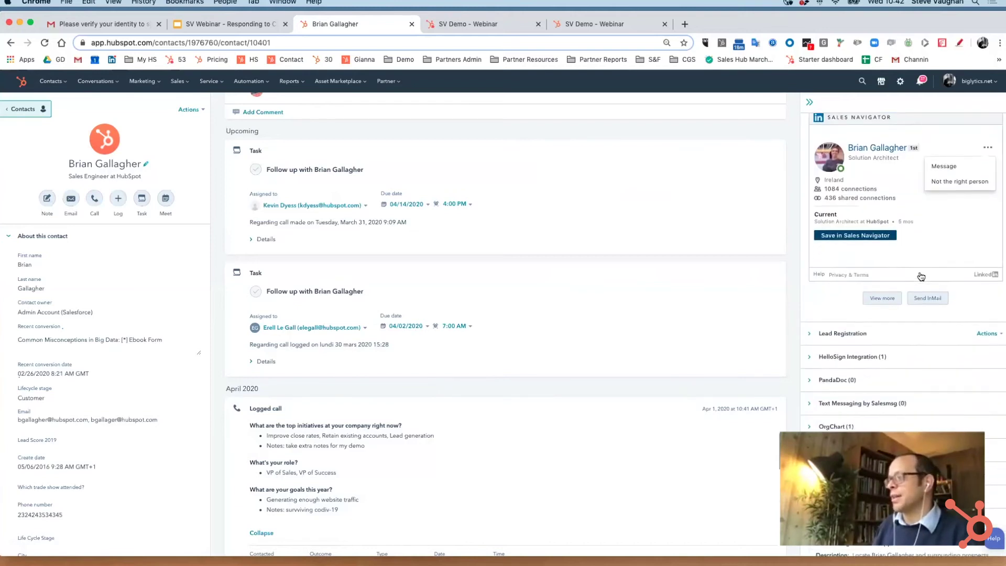
pyautogui.scroll(12, 921, 276)
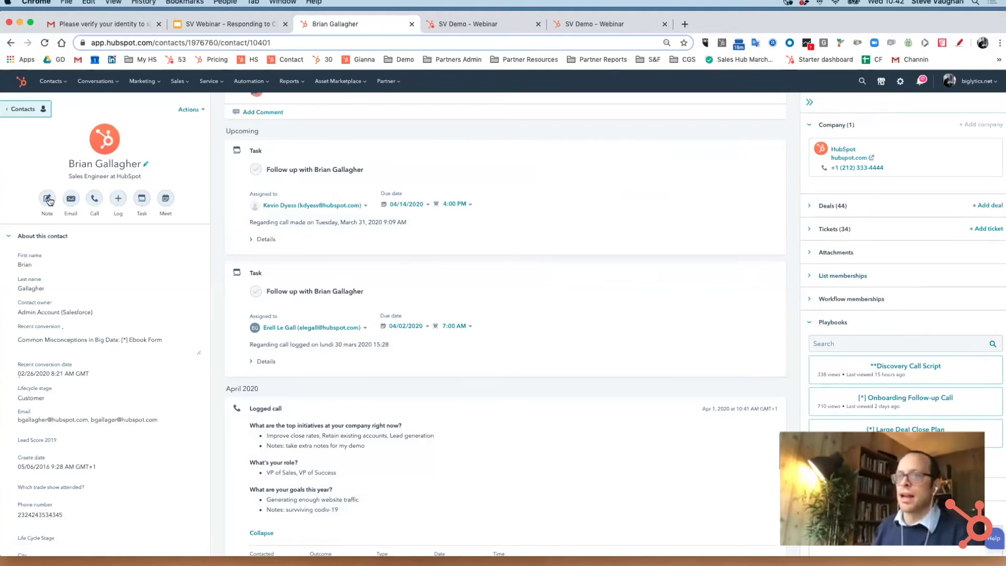
# Draft a note on the contact that @-mentions them and reads 'hey just 150 people'.
pyautogui.click(47, 199)
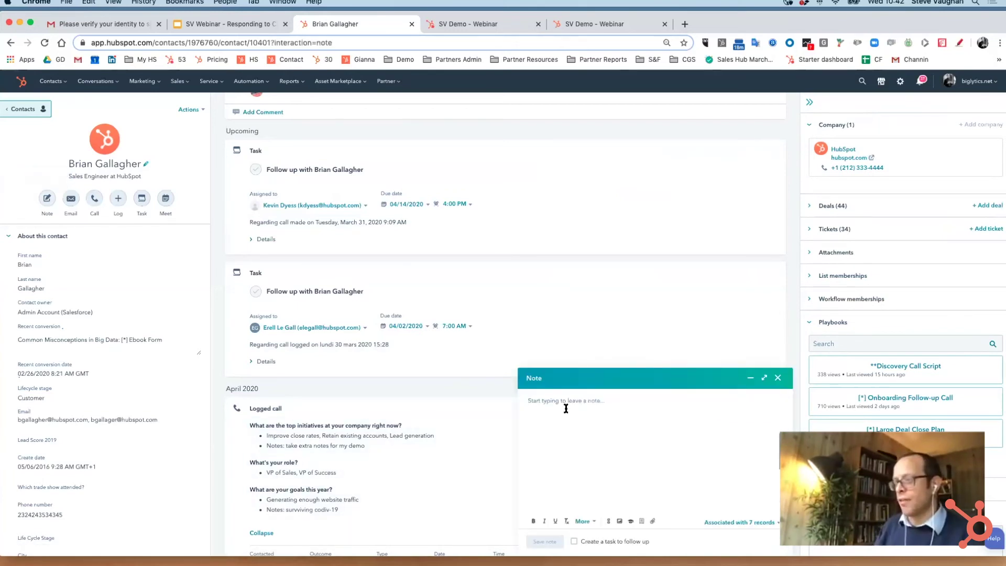
pyautogui.write('@Brian')
pyautogui.press('Return')
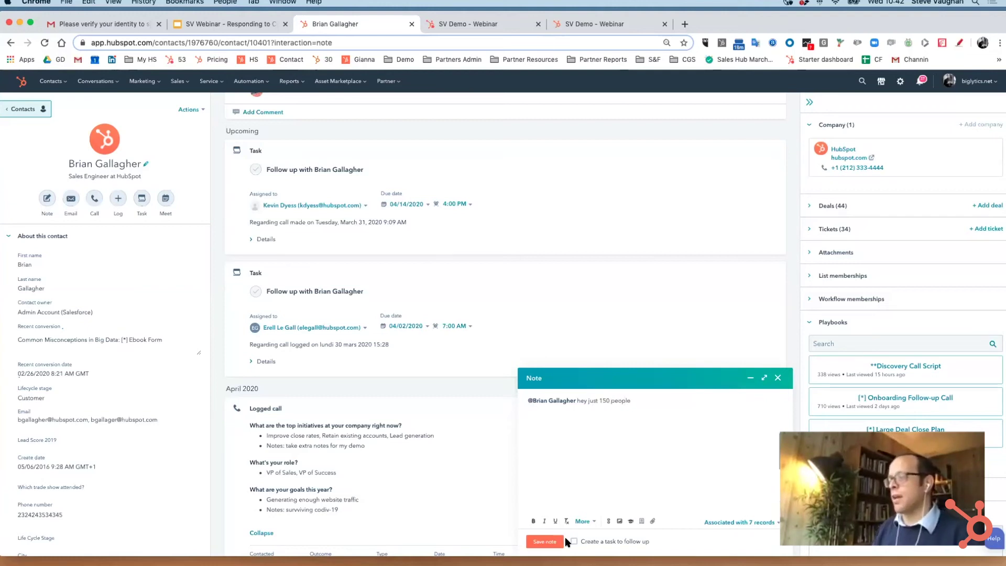
# Start an email to the contact and preview the composer's Meetings and Quotes lists.
pyautogui.click(70, 198)
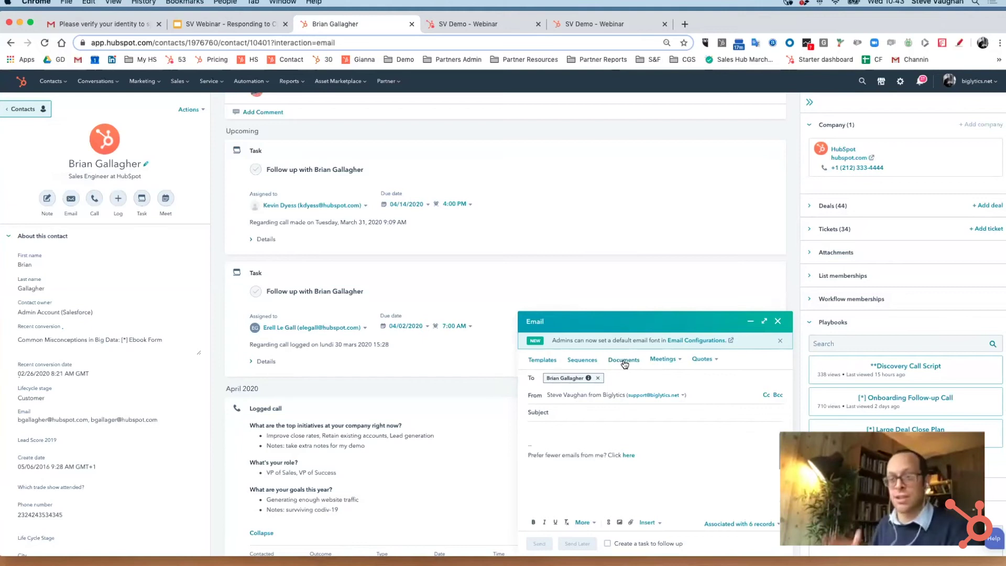
pyautogui.click(663, 361)
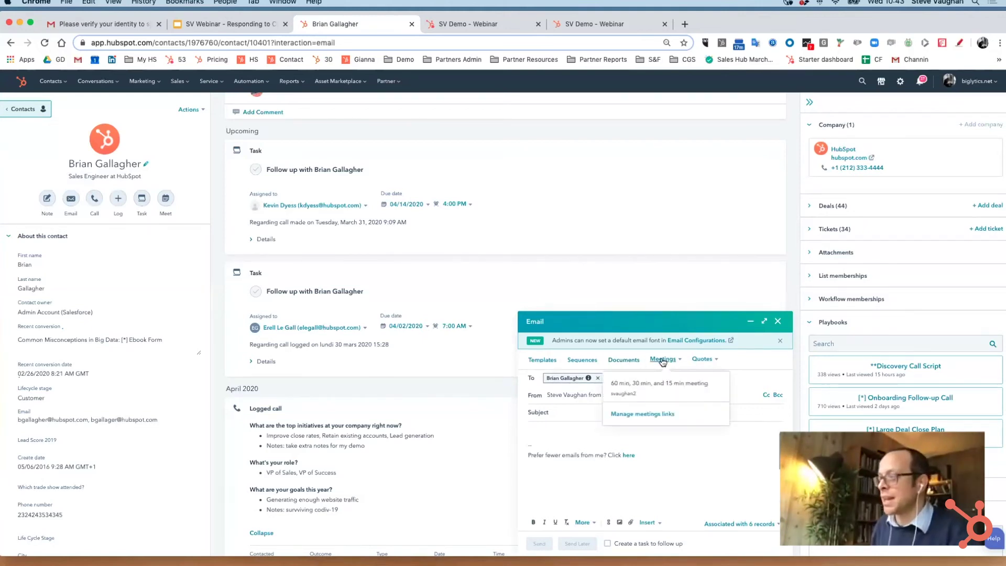
pyautogui.click(702, 360)
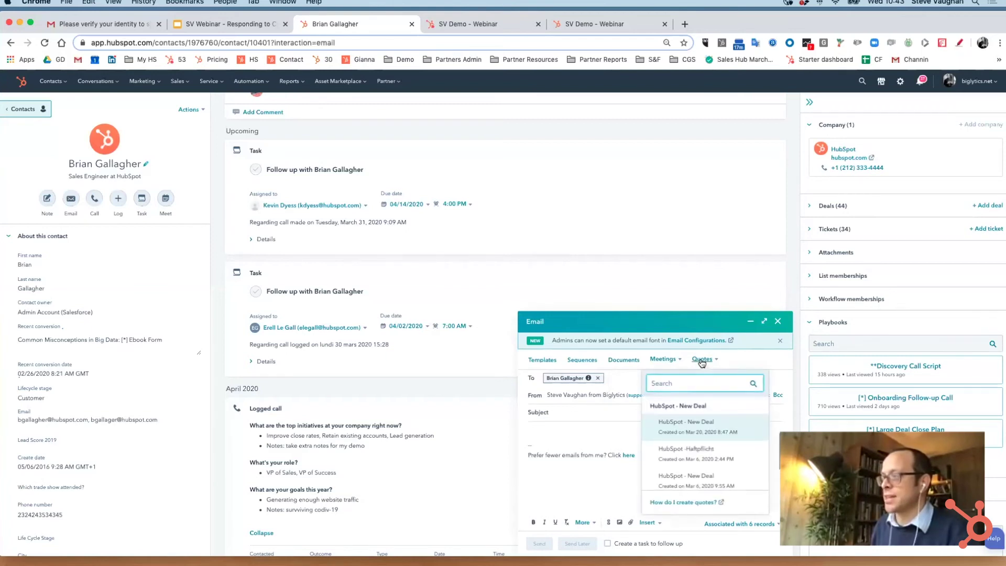
pyautogui.click(702, 360)
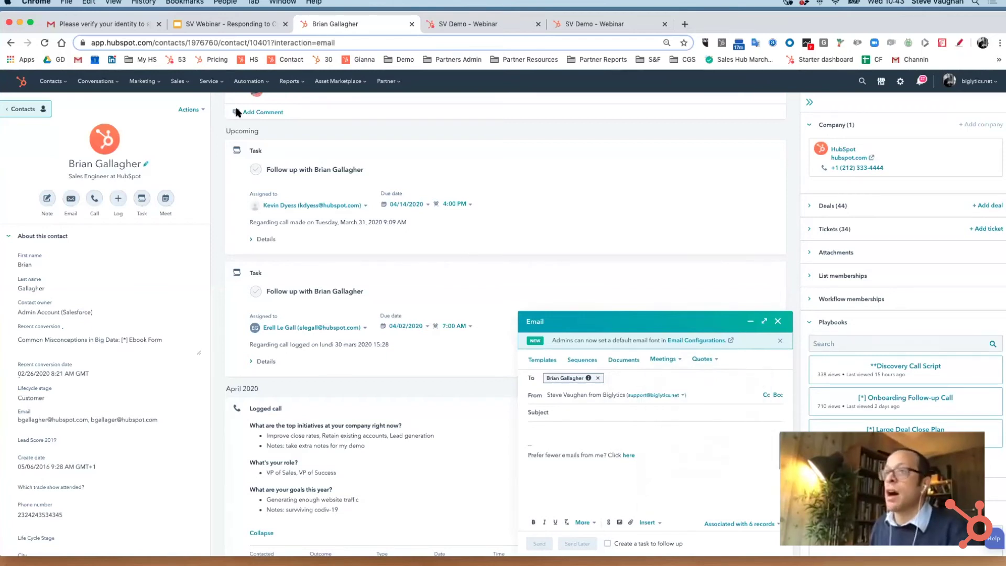
pyautogui.click(84, 27)
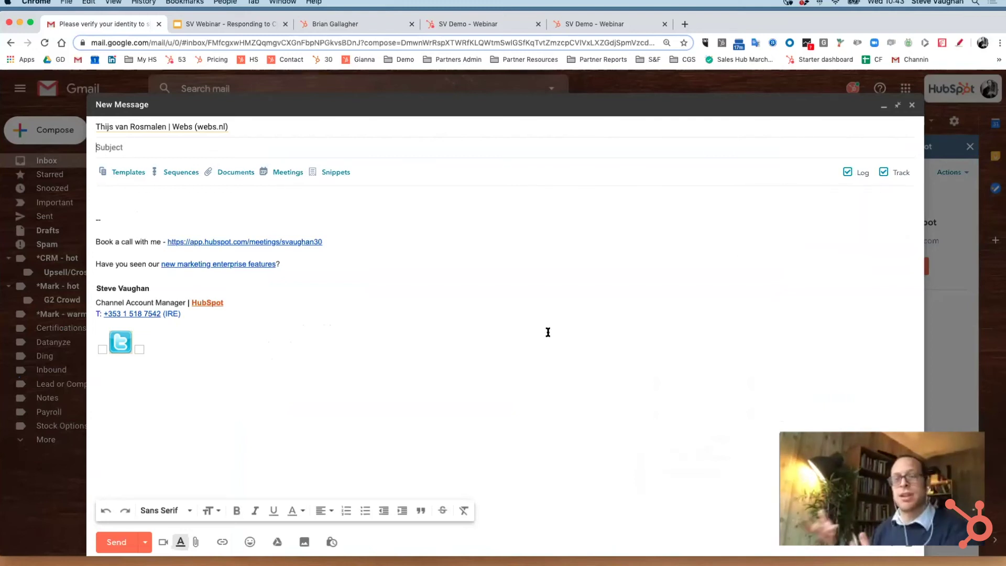
# Show the team's HubSpot sequences from the Gmail New Message toolbar.
pyautogui.click(179, 175)
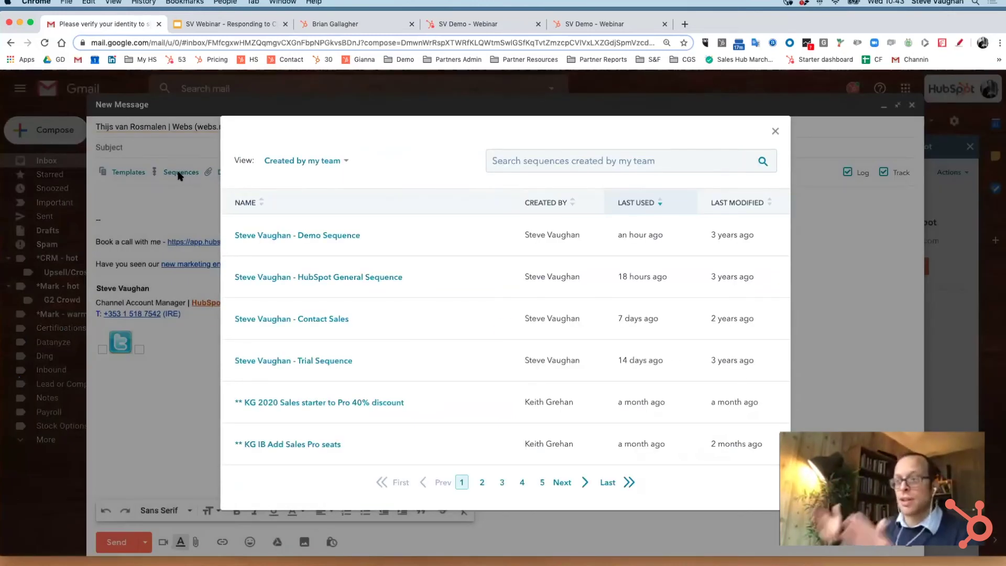
# Load the Demo Sequence and scroll through its steps.
pyautogui.click(326, 236)
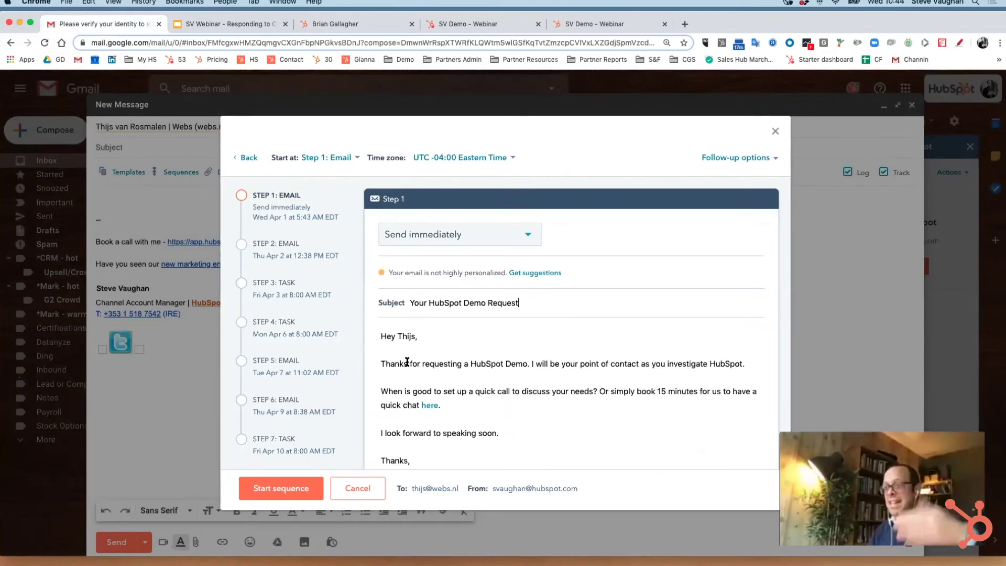
pyautogui.scroll(-2, 407, 362)
pyautogui.scroll(-2, 407, 361)
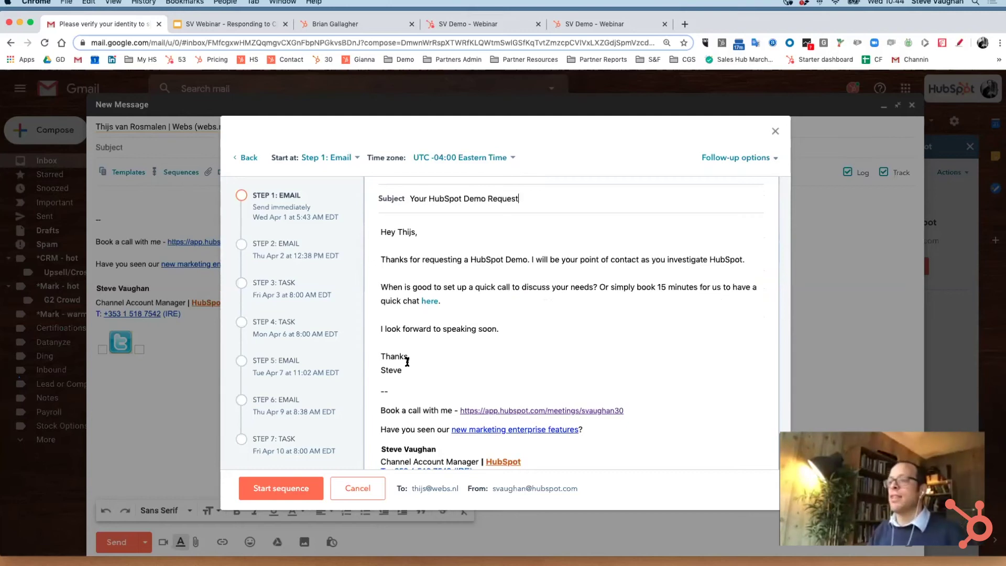
pyautogui.scroll(-15, 502, 341)
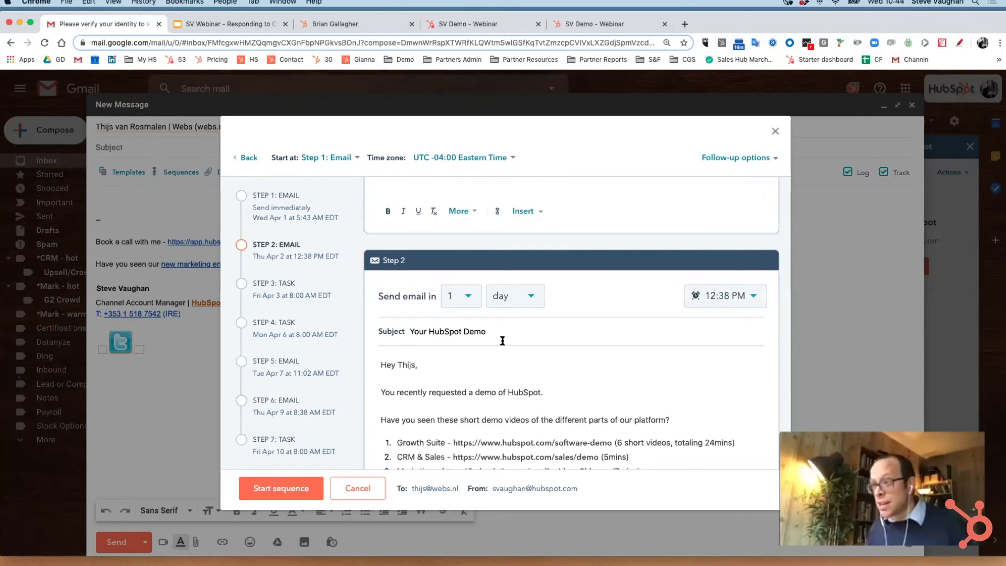
pyautogui.scroll(-1, 502, 341)
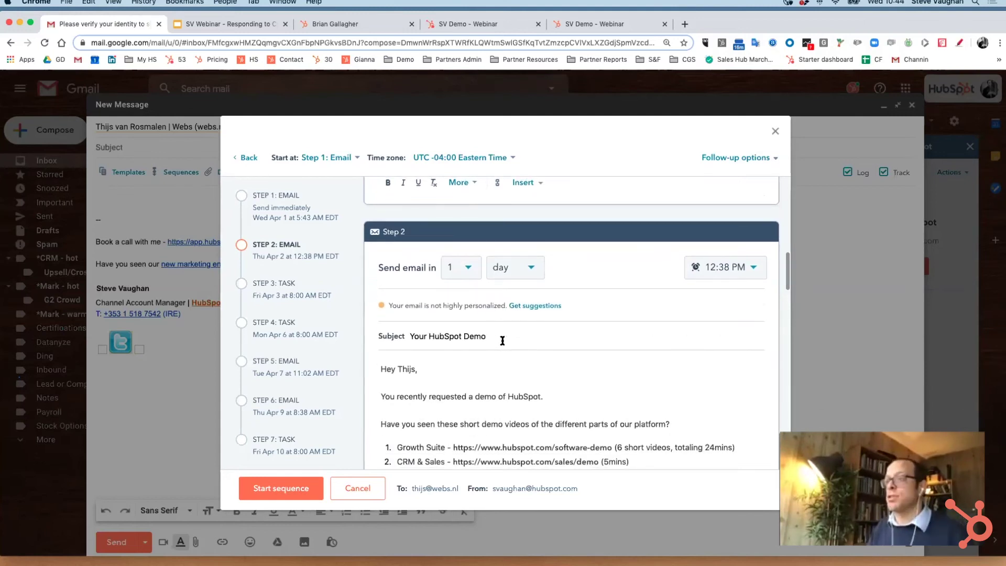
pyautogui.scroll(-3, 502, 340)
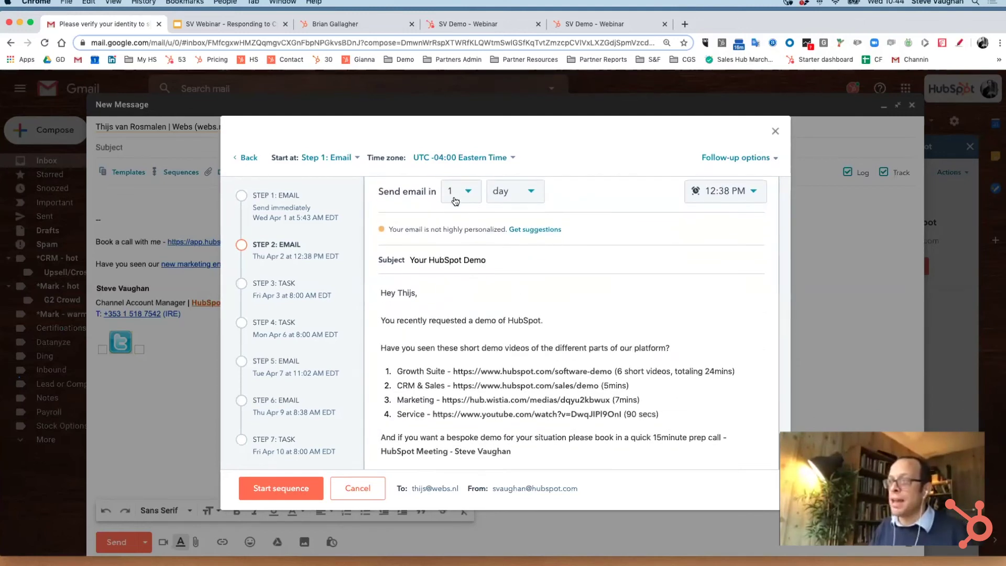
pyautogui.scroll(-1, 482, 367)
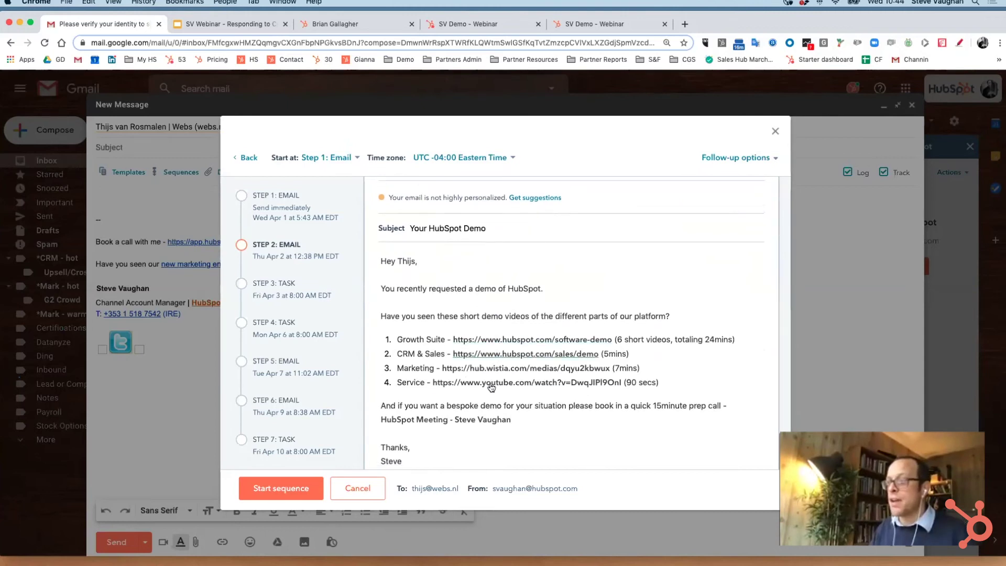
pyautogui.scroll(-10, 491, 388)
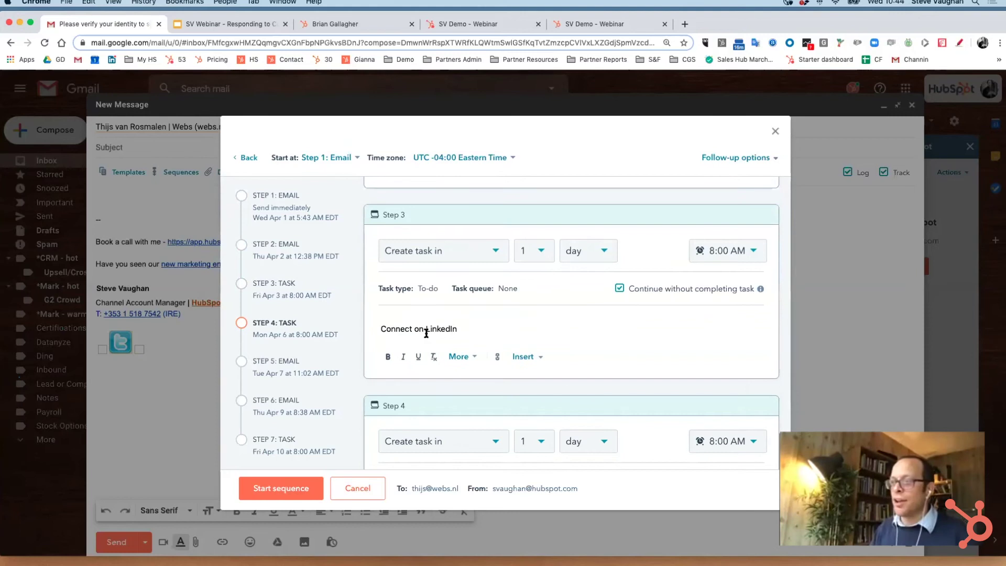
# Select the LinkedIn and follow-up call task texts, then the final email's no-longer-interested sentence.
pyautogui.tripleClick(423, 327)
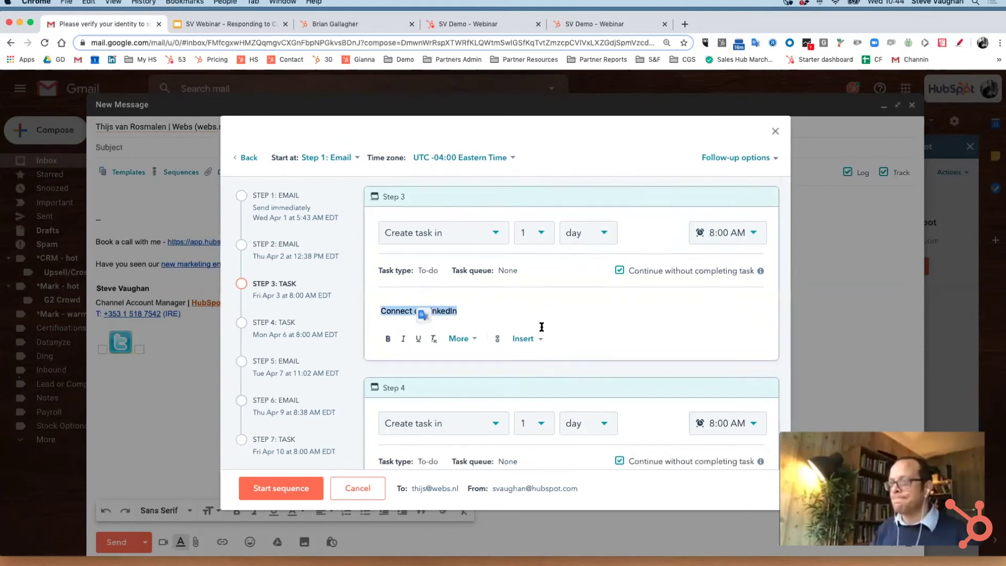
pyautogui.scroll(-3, 540, 327)
pyautogui.scroll(-3, 541, 326)
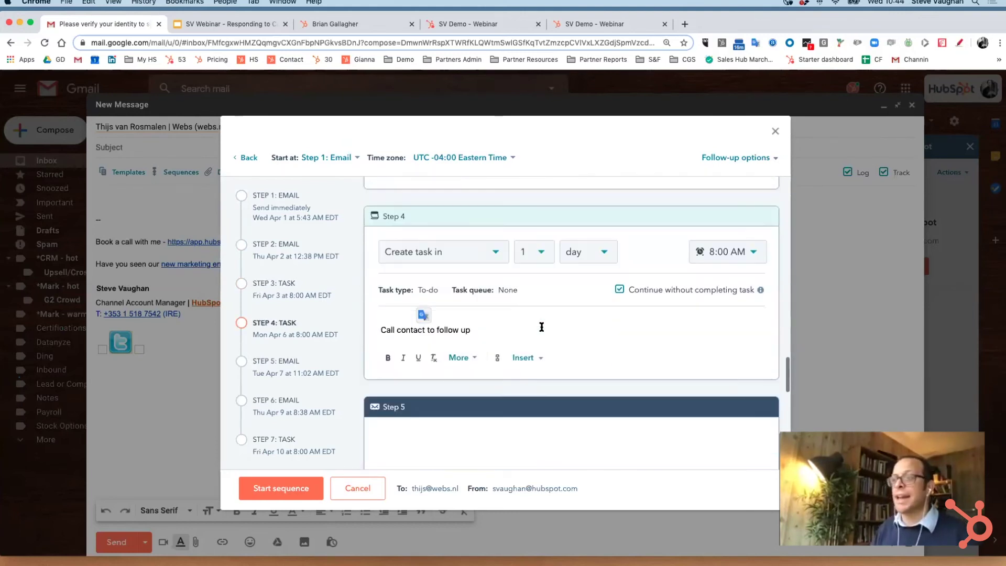
pyautogui.tripleClick(458, 325)
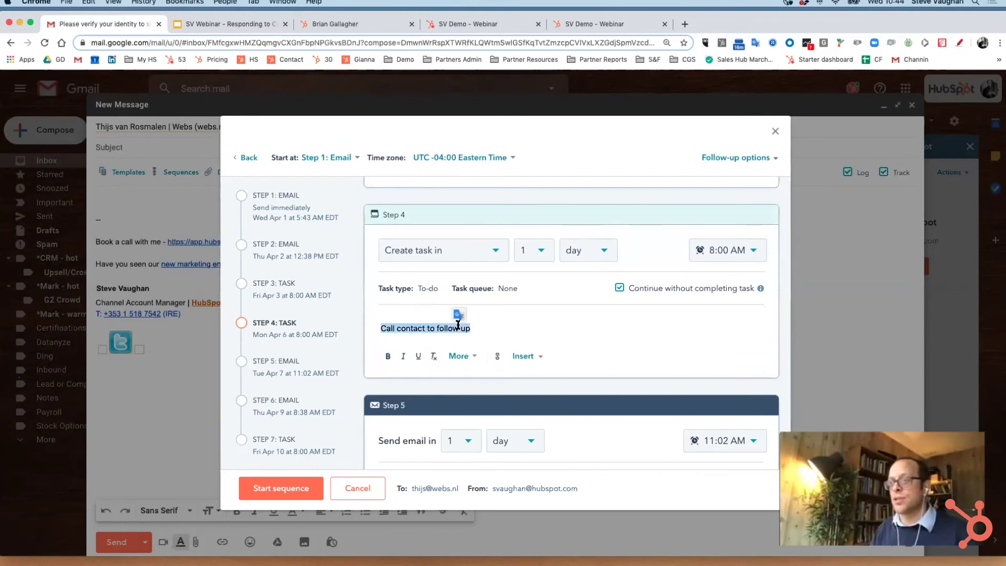
pyautogui.scroll(-10, 533, 364)
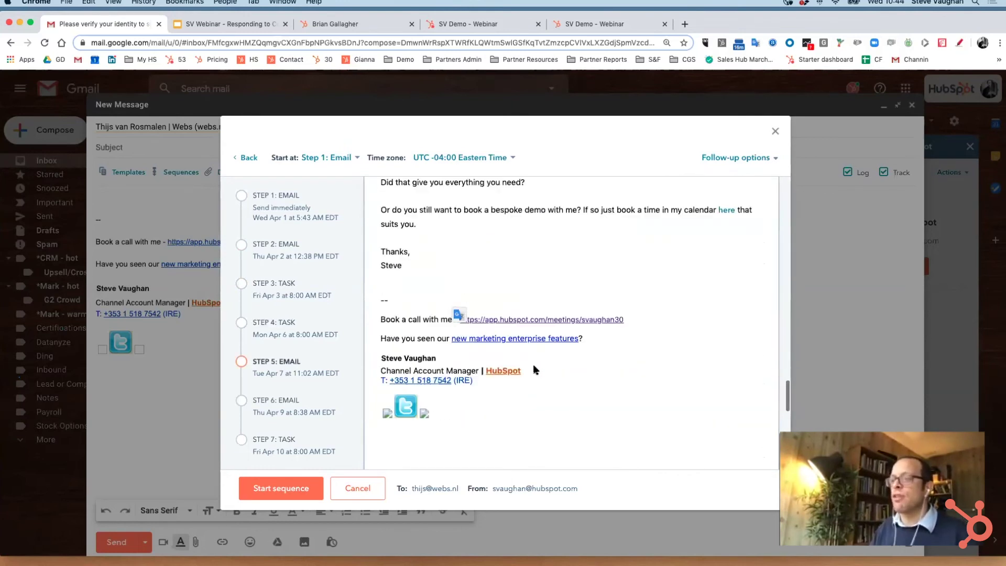
pyautogui.scroll(-10, 533, 363)
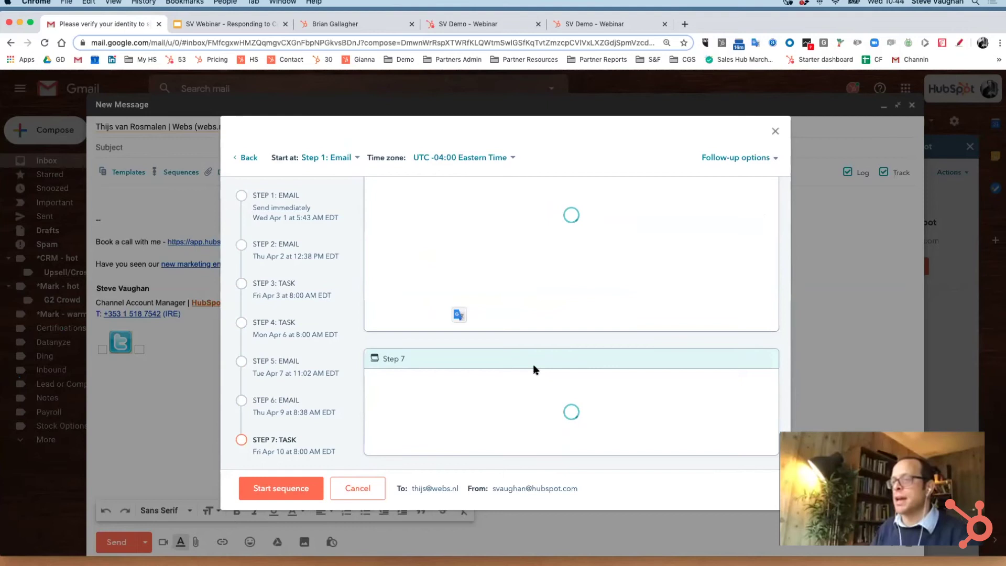
pyautogui.scroll(1, 532, 363)
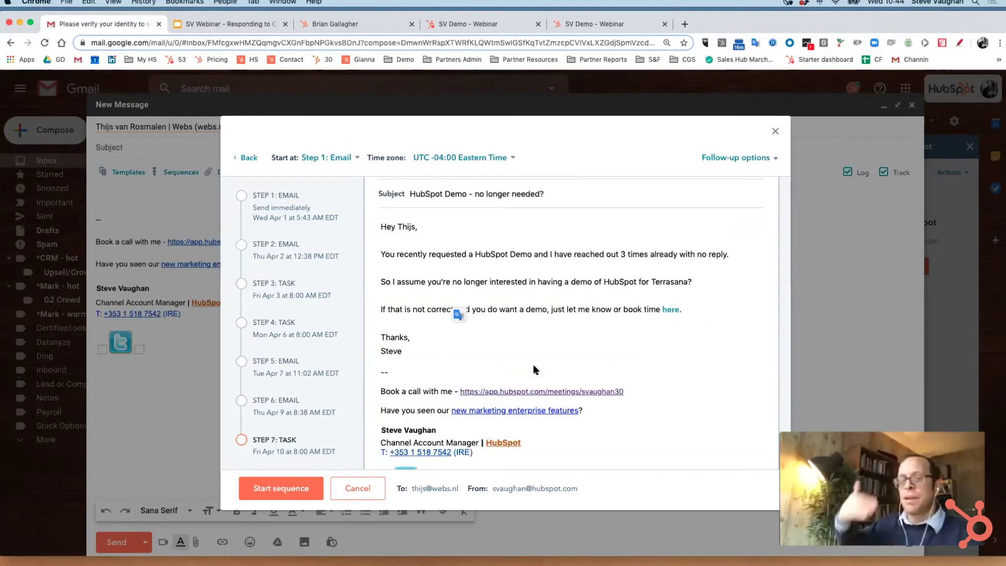
pyautogui.tripleClick(470, 276)
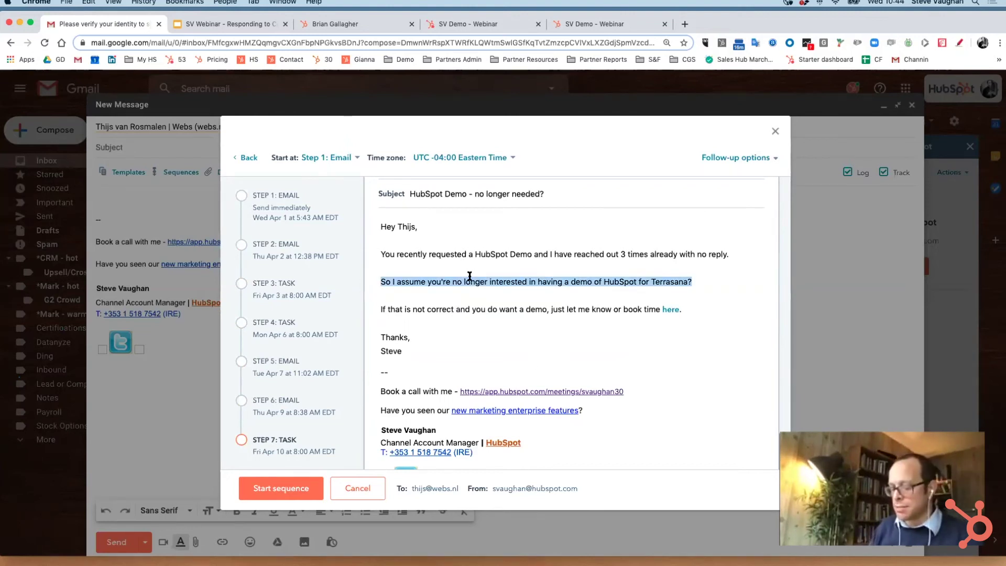
# Replace the sentence with 'THE', cancel the follow-up settings, and close the sequence dialog.
pyautogui.write('THE')
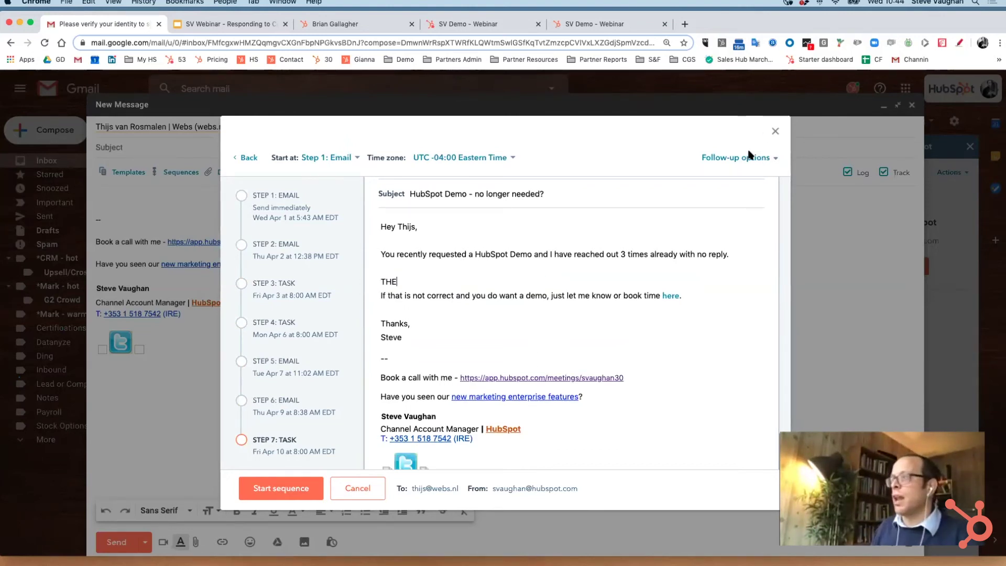
pyautogui.click(745, 158)
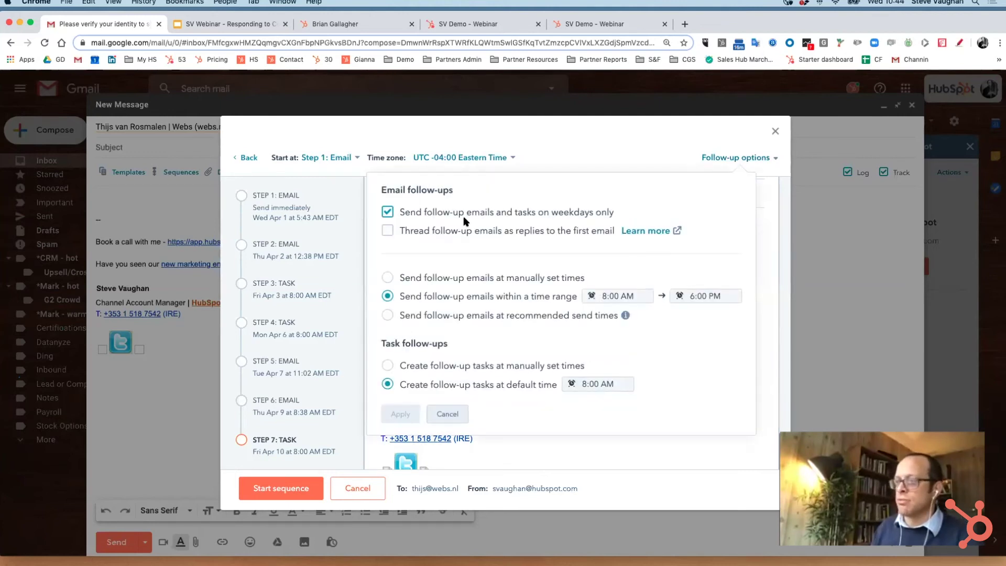
pyautogui.click(667, 145)
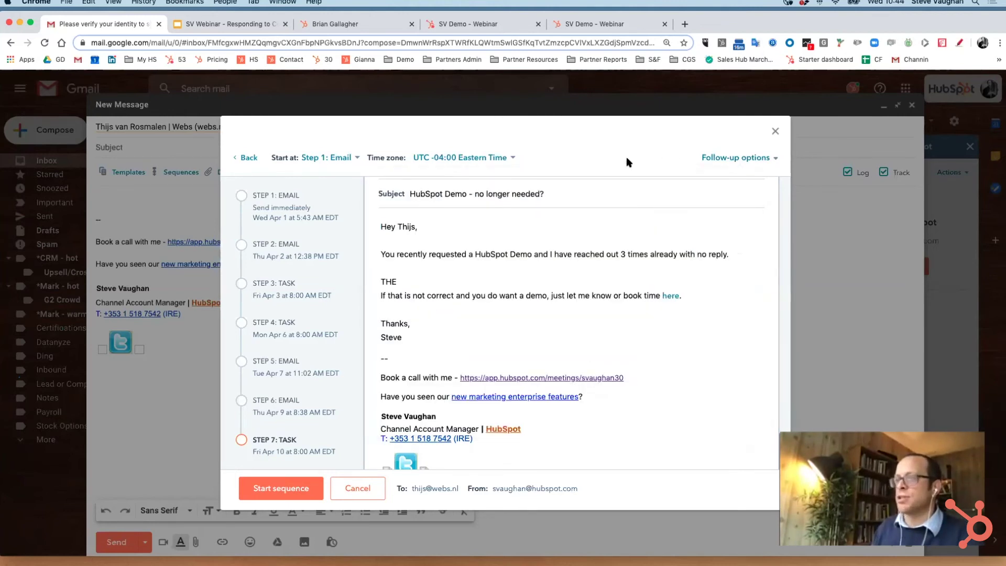
pyautogui.click(773, 131)
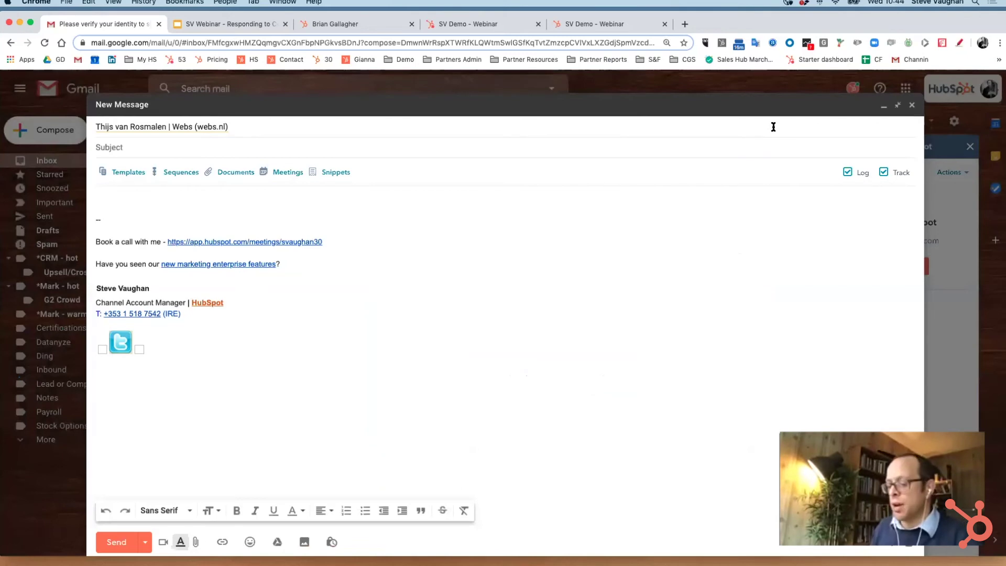
pyautogui.click(281, 173)
pyautogui.scroll(-2, 239, 264)
pyautogui.scroll(-3, 239, 266)
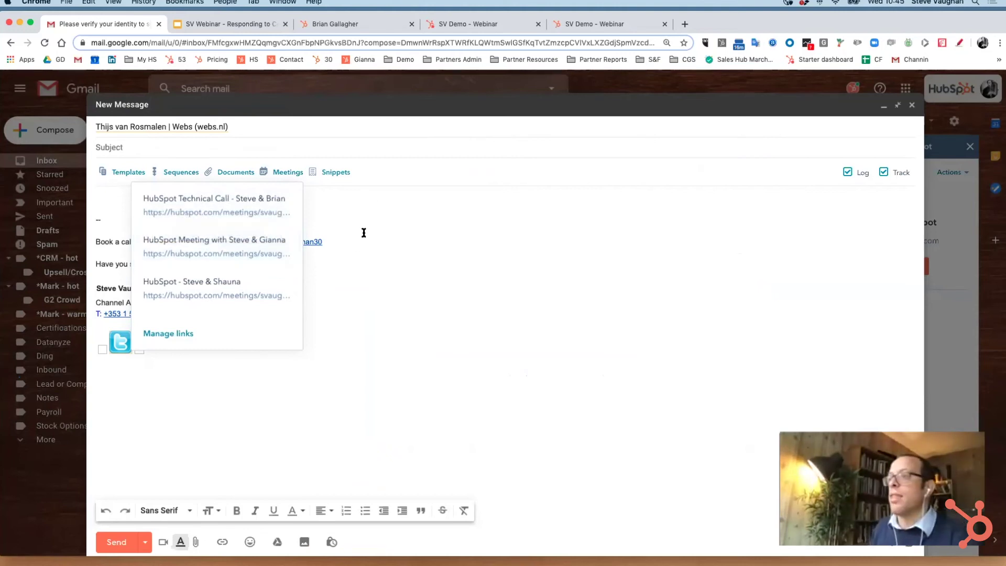
pyautogui.click(372, 204)
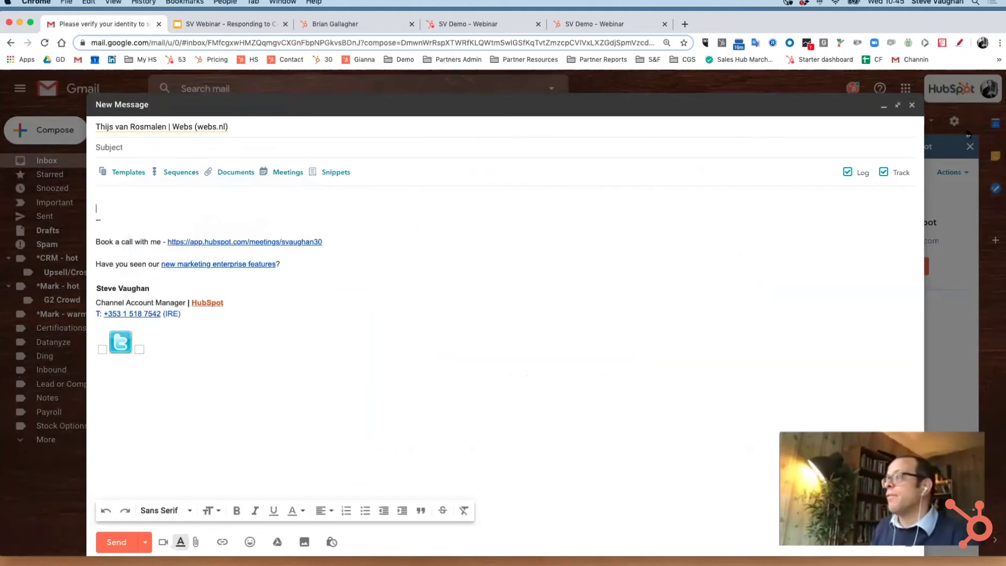
# Dock the full-screen draft back over the inbox and expand its recipient line.
pyautogui.click(898, 106)
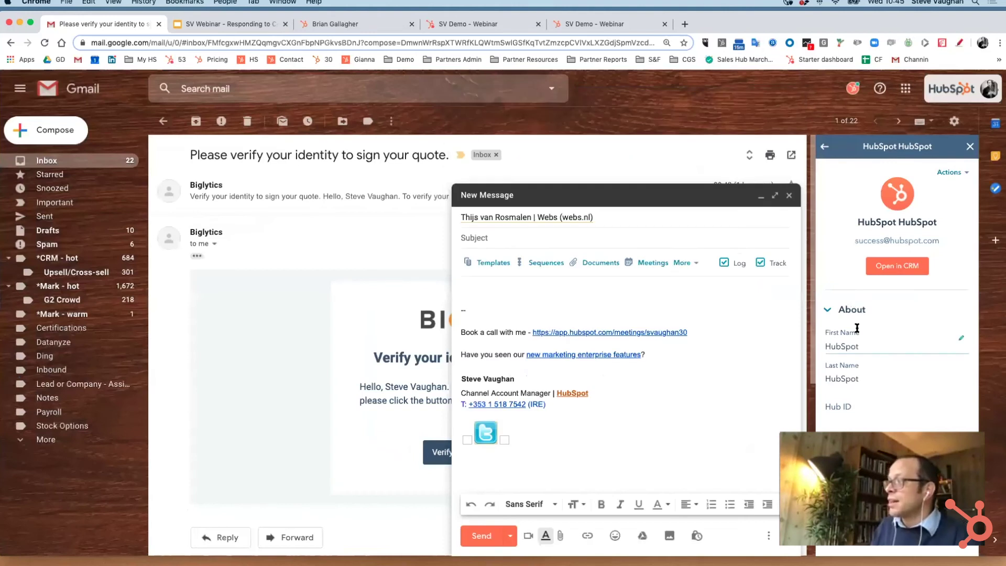
pyautogui.scroll(-1, 856, 328)
pyautogui.click(526, 215)
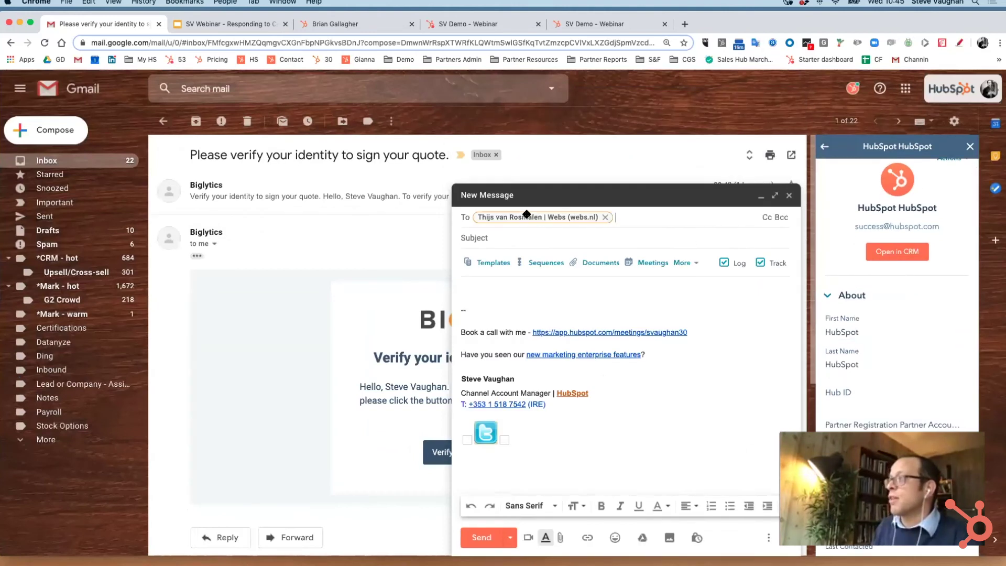
# Search the sidebar for the contact by name and open the matching suggestion.
pyautogui.click(826, 148)
pyautogui.click(865, 226)
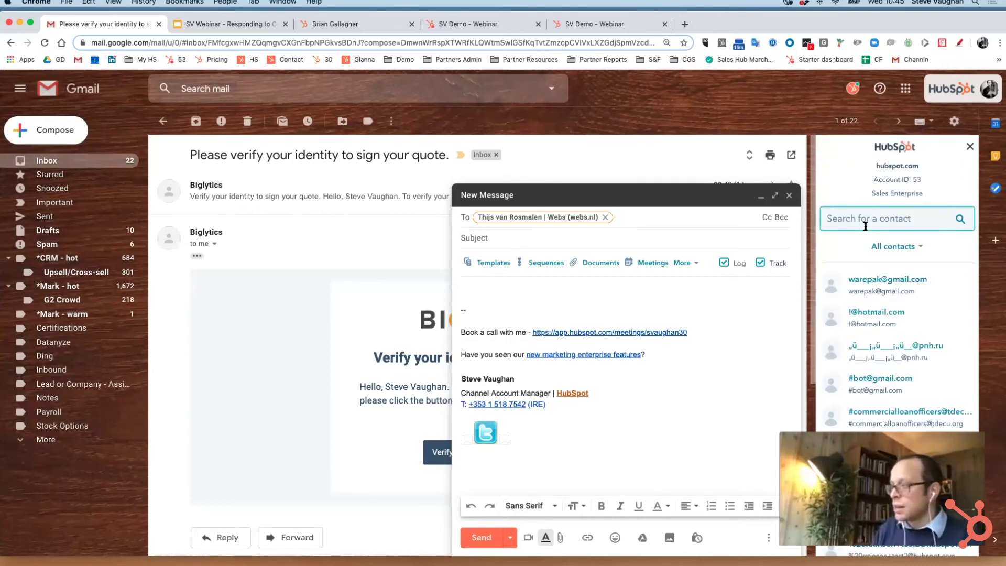
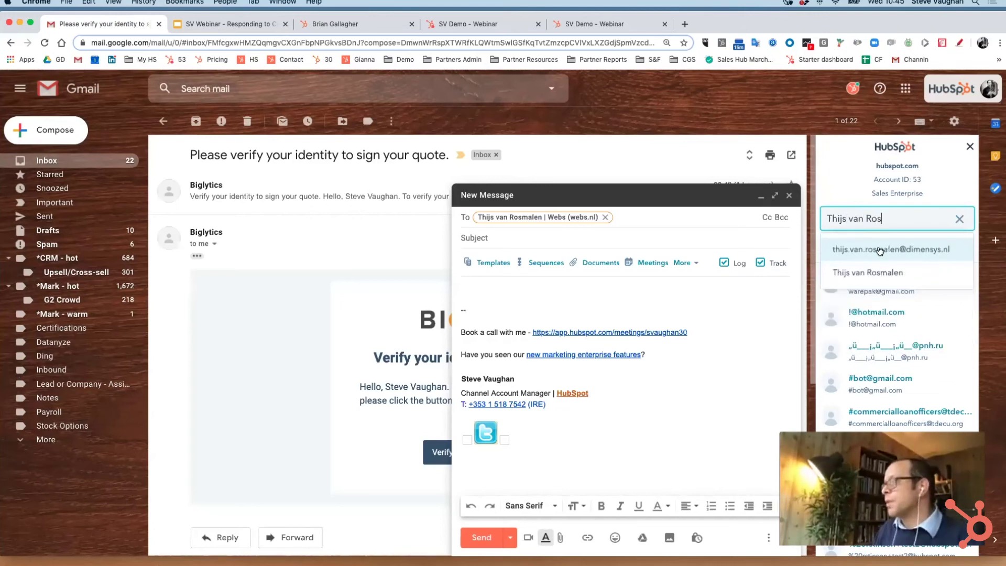
pyautogui.click(854, 273)
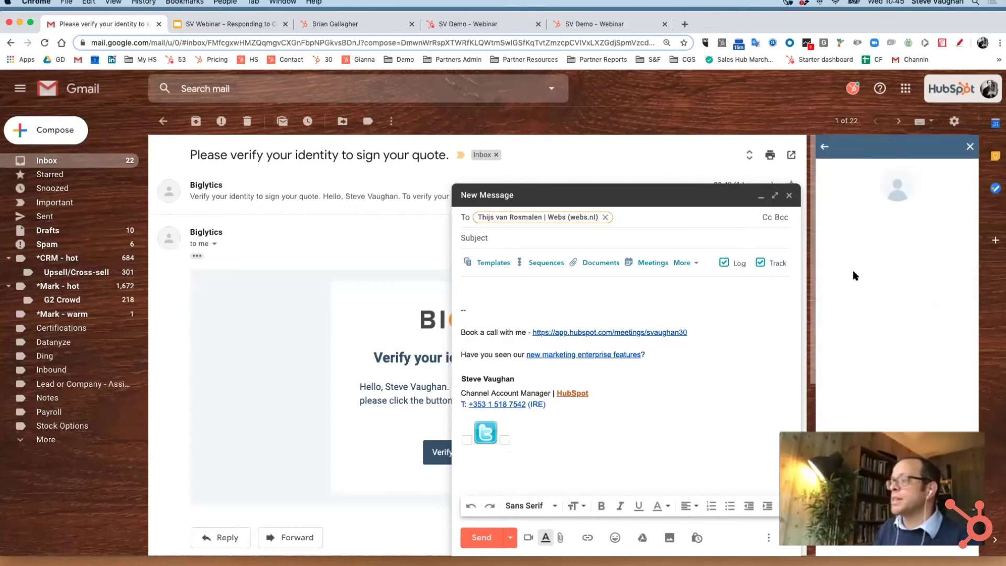
# Review the Webs contact's About properties, expand Company, start a task, and check the Timeline.
pyautogui.scroll(-5, 871, 344)
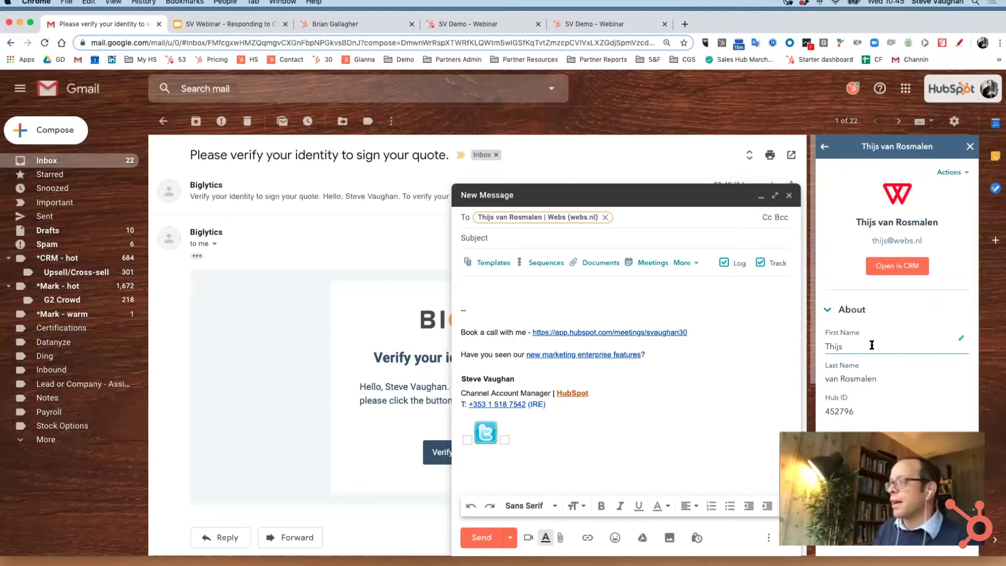
pyautogui.scroll(-6, 871, 350)
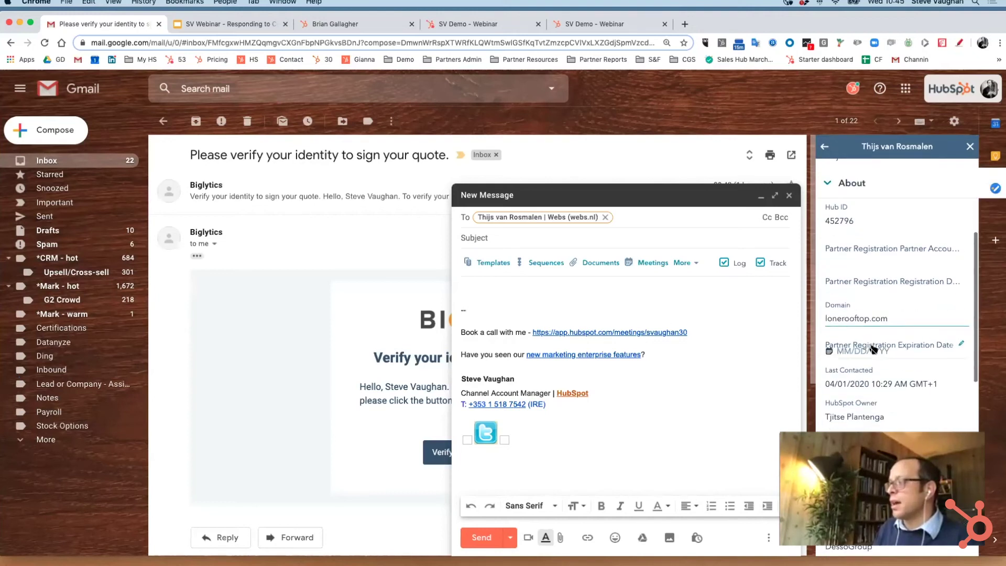
pyautogui.scroll(-8, 871, 350)
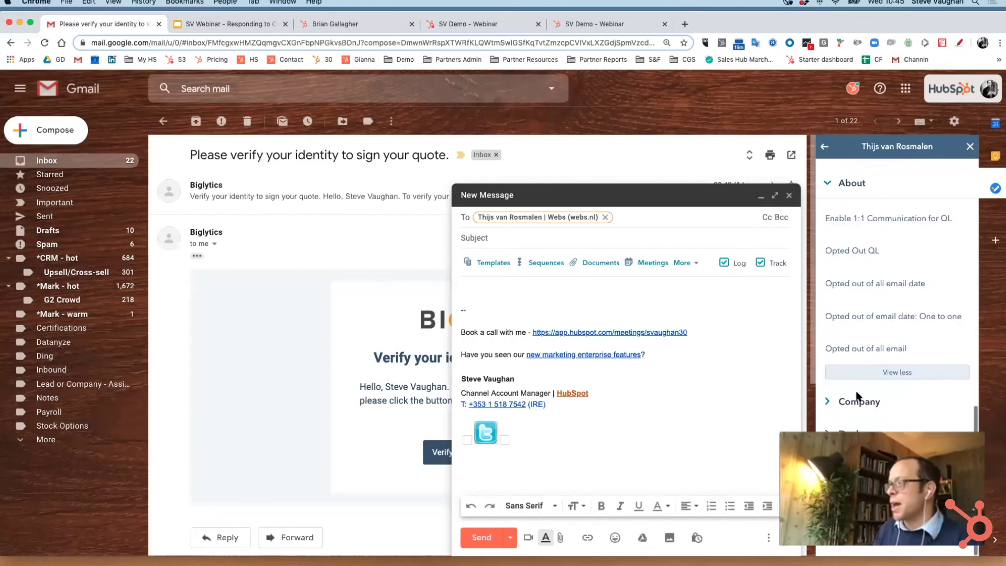
pyautogui.click(849, 402)
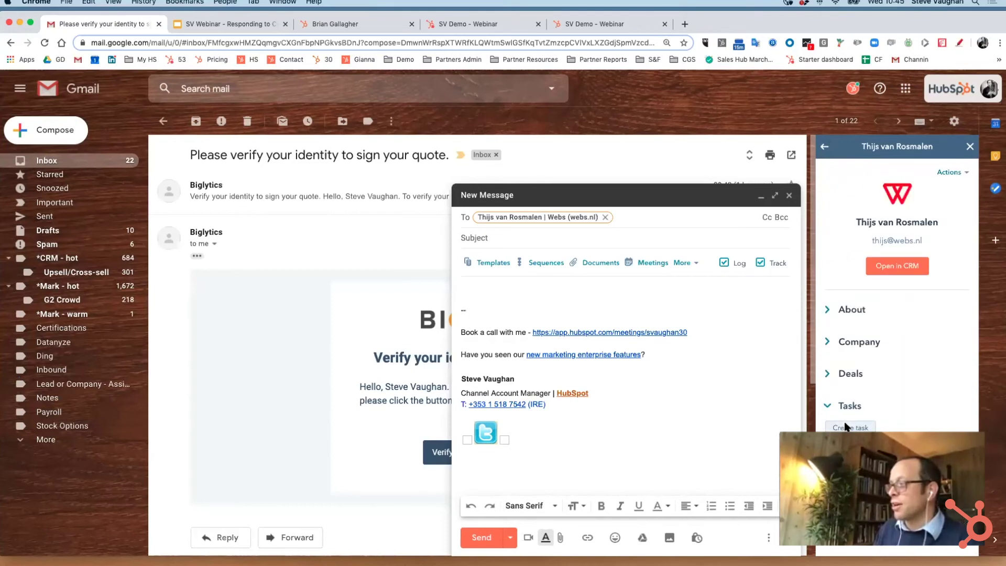
pyautogui.click(844, 427)
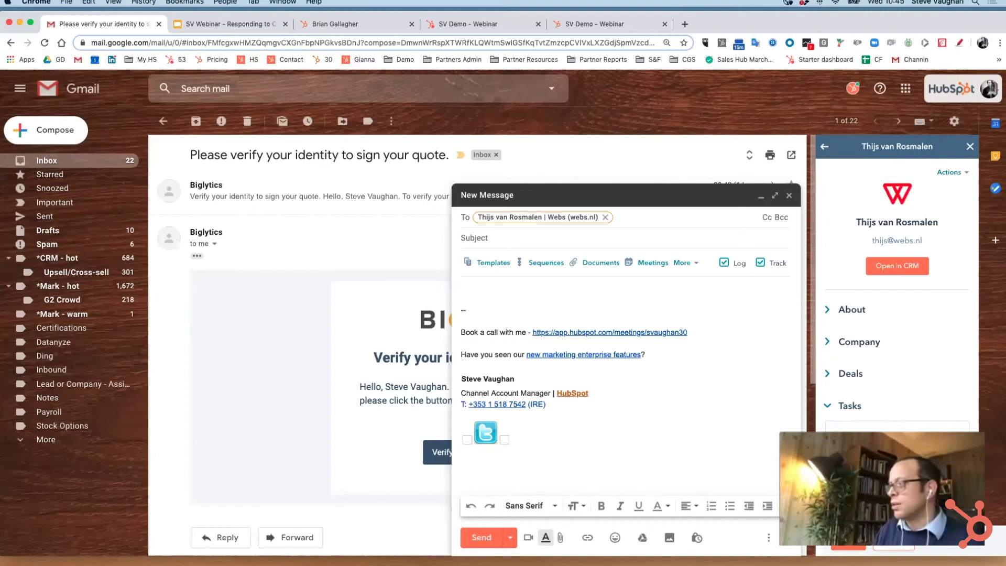
pyautogui.scroll(-5, 896, 293)
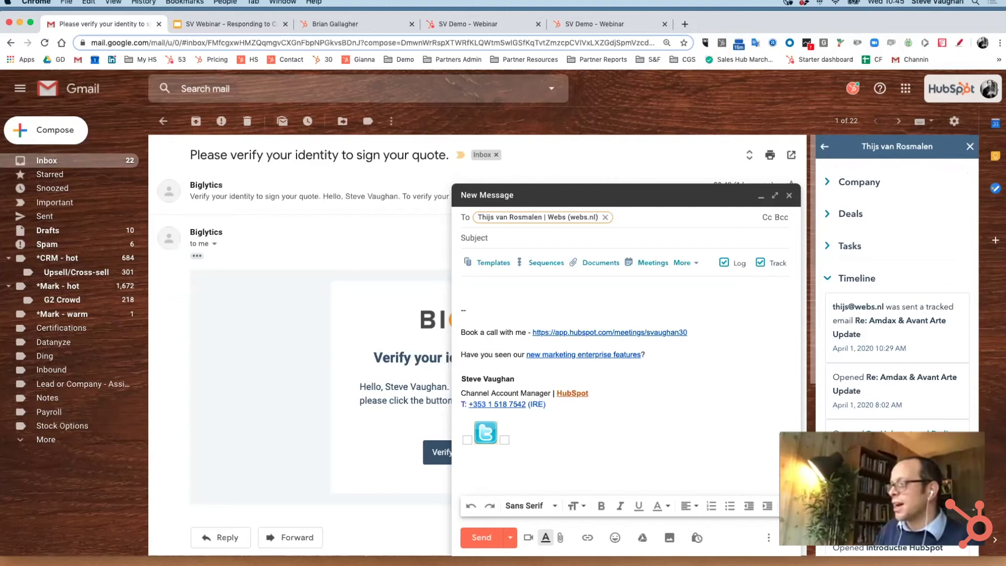
pyautogui.scroll(-2, 896, 293)
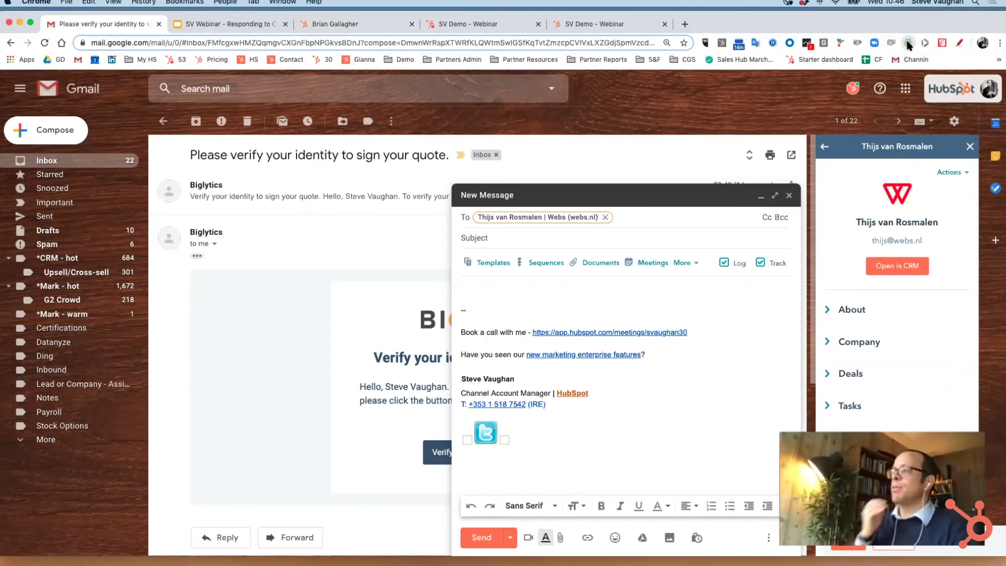
# Start a Vidyard screen-and-webcam recording of Screen 2.
pyautogui.click(907, 43)
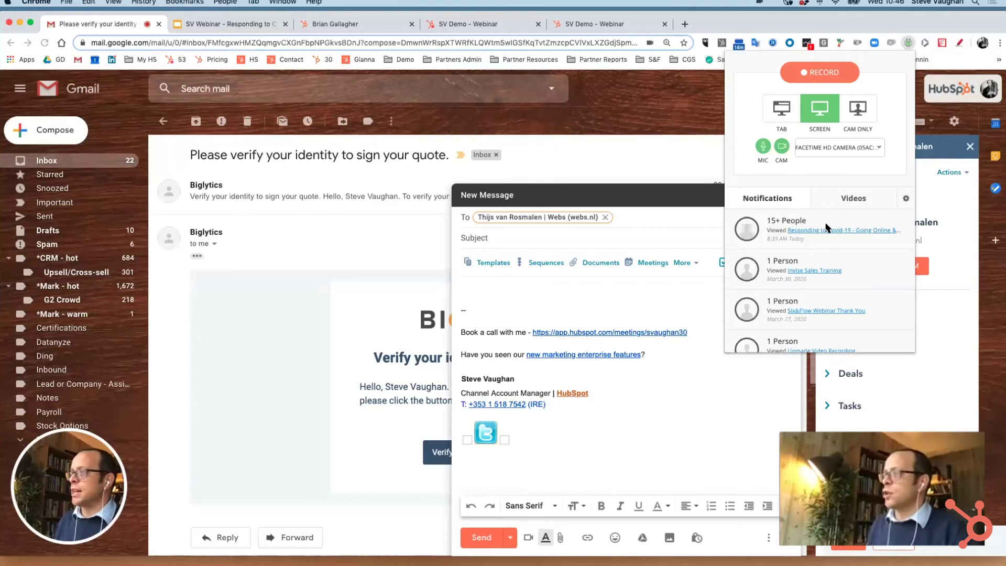
pyautogui.scroll(-5, 846, 250)
pyautogui.scroll(5, 846, 250)
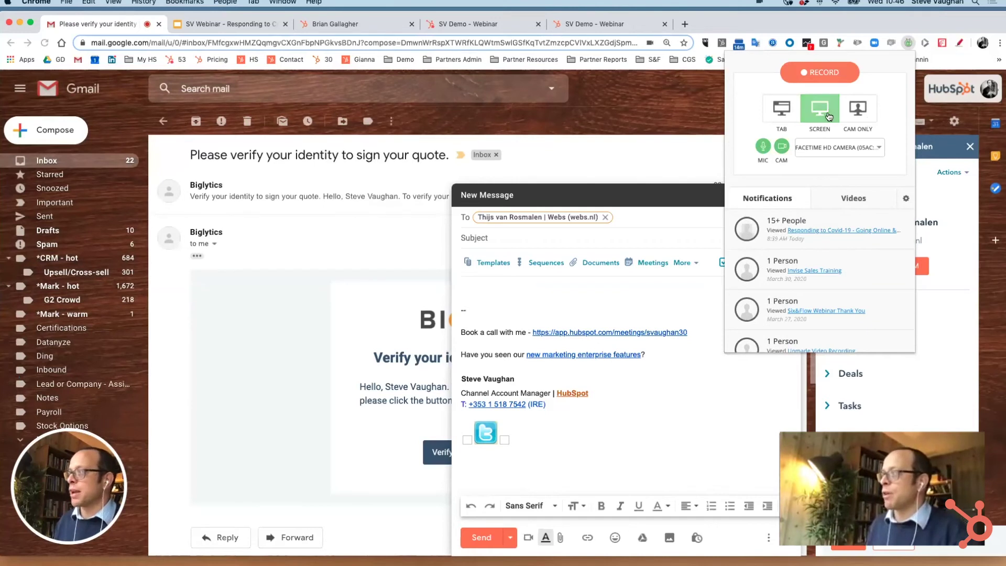
pyautogui.click(821, 73)
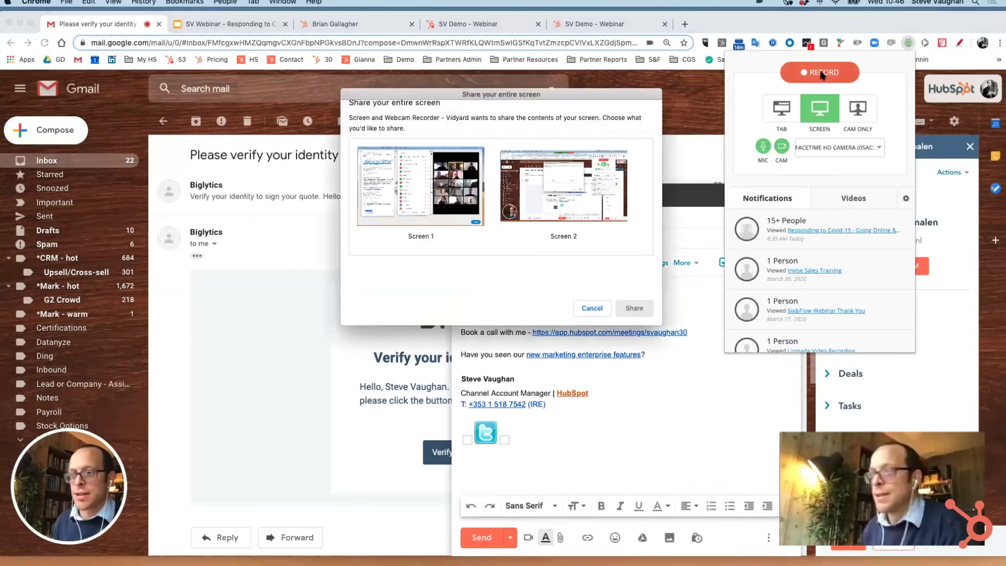
pyautogui.click(566, 189)
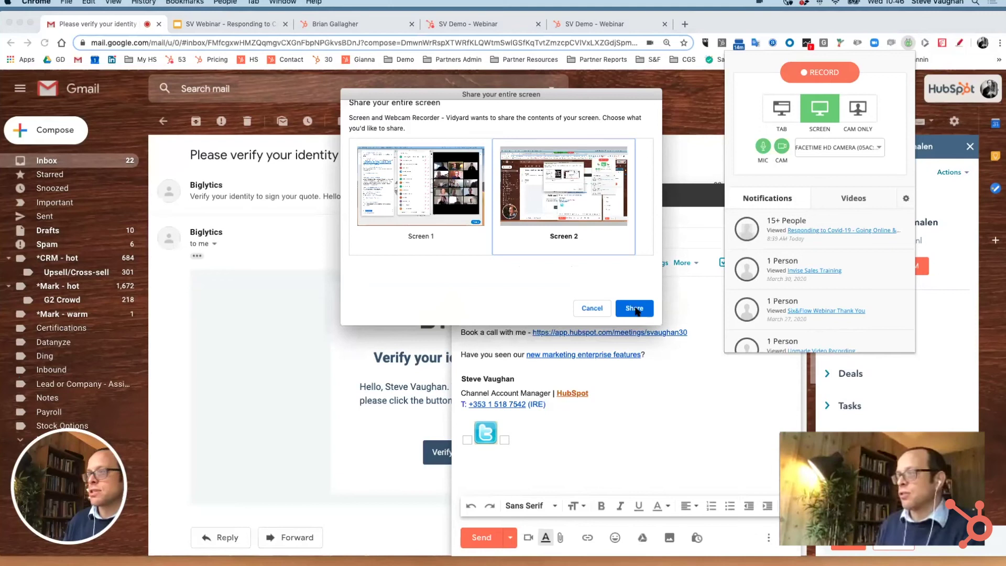
pyautogui.click(634, 308)
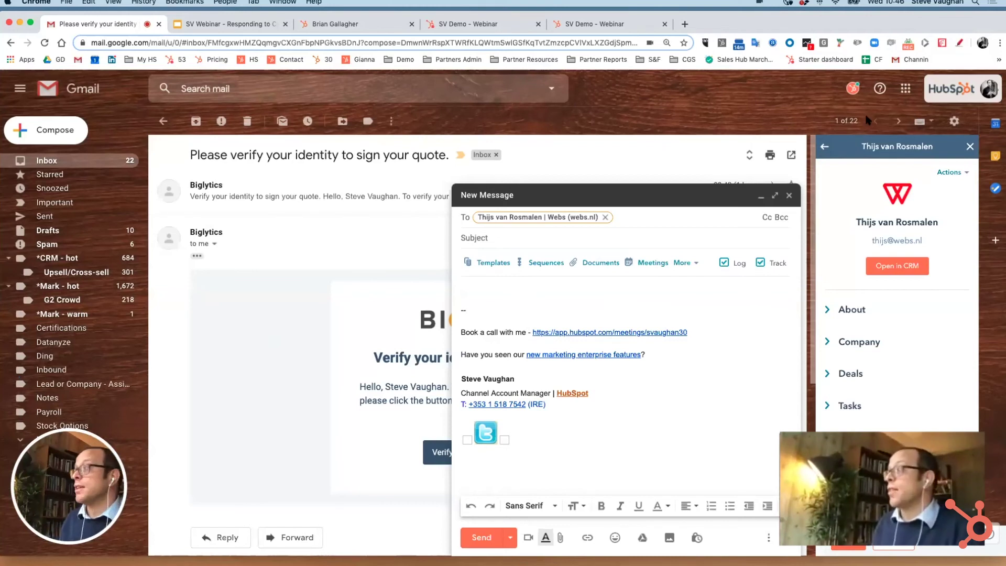
# Stop the Vidyard recording to open its 'Vidyard Recording' edit page.
pyautogui.click(908, 43)
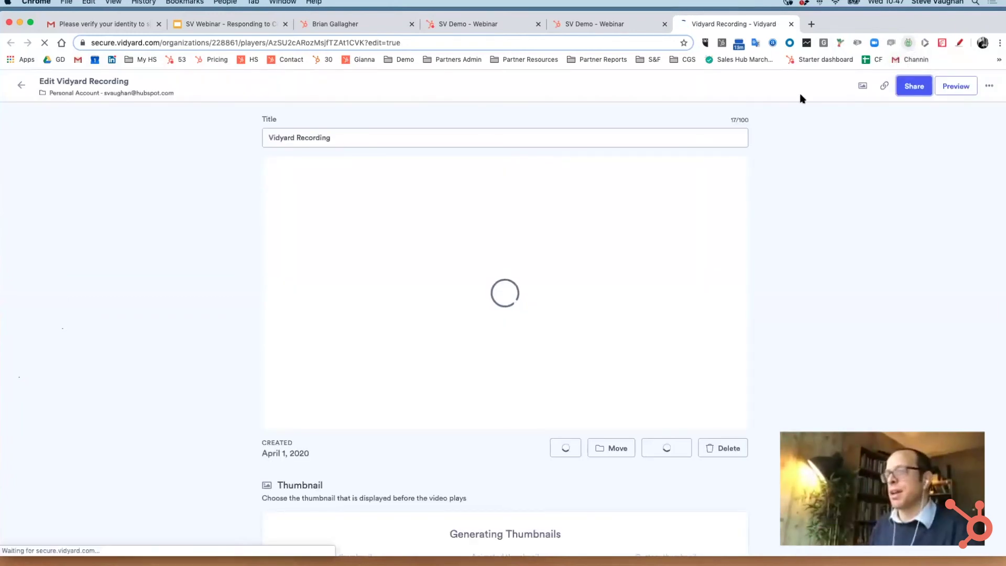
# Retitle the Vidyard video to 'Webinar Recording'.
pyautogui.click(328, 131)
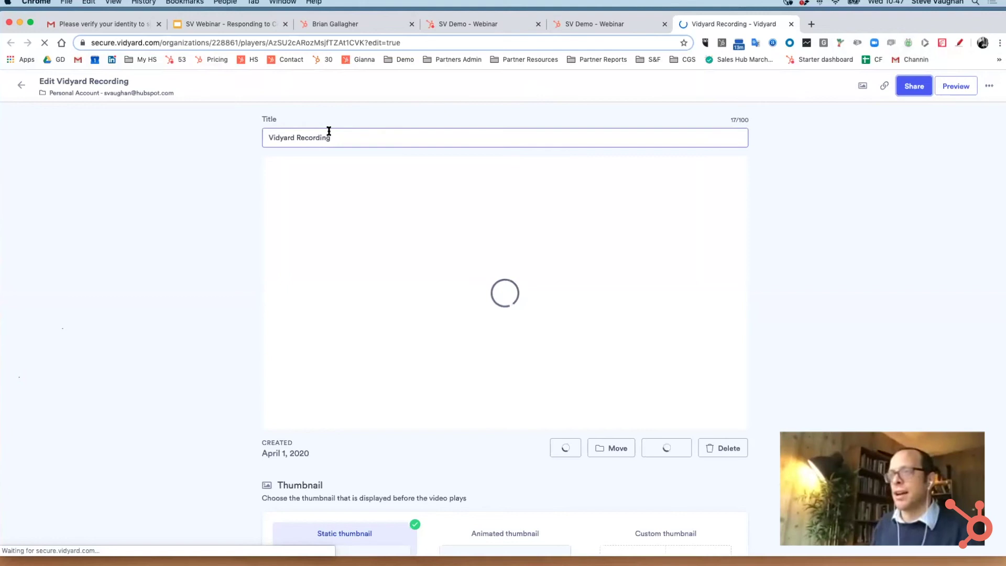
pyautogui.tripleClick(325, 135)
pyautogui.write('Webinar Recor')
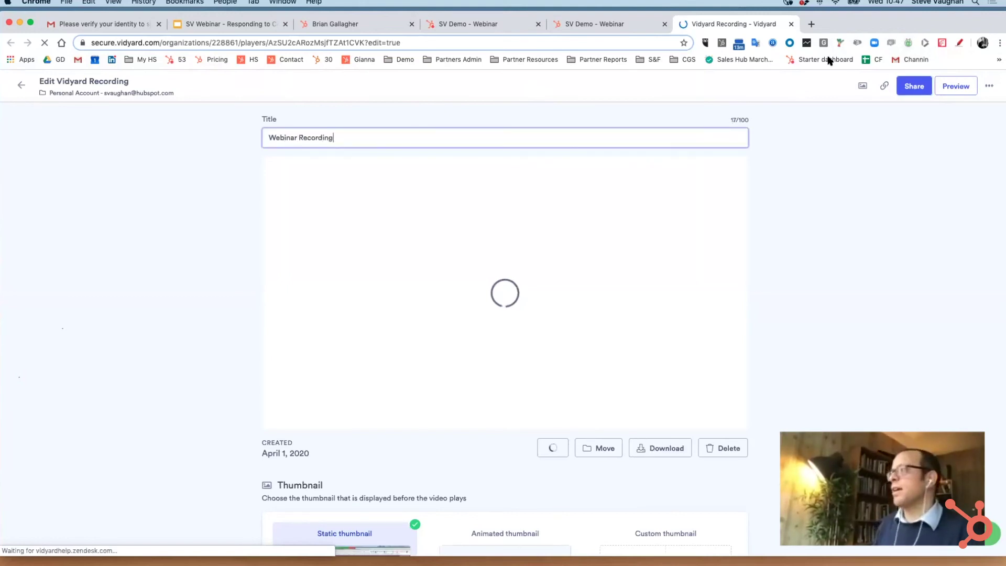
# Copy the video's link and thumbnail and paste them into the Gmail draft body.
pyautogui.click(913, 87)
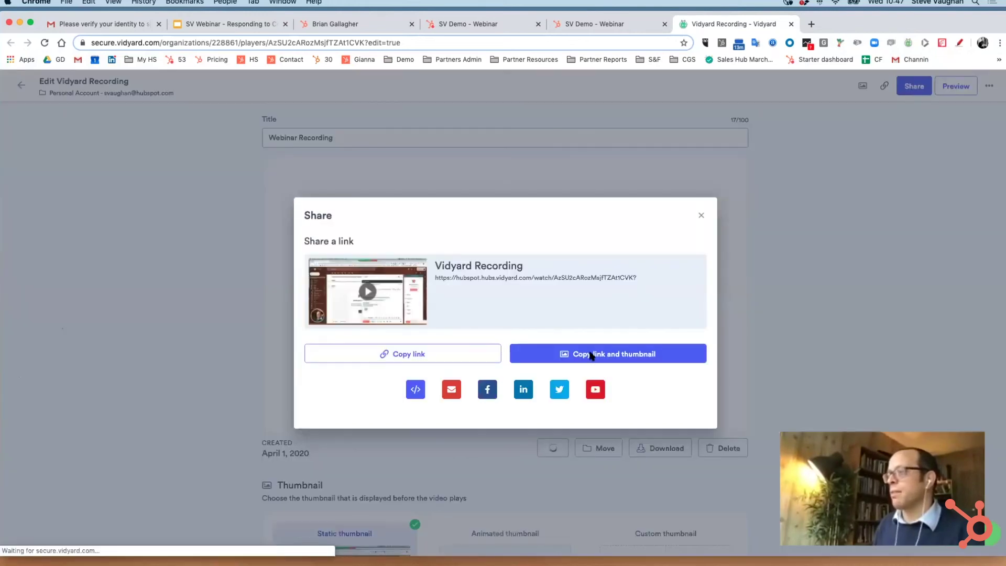
pyautogui.click(608, 361)
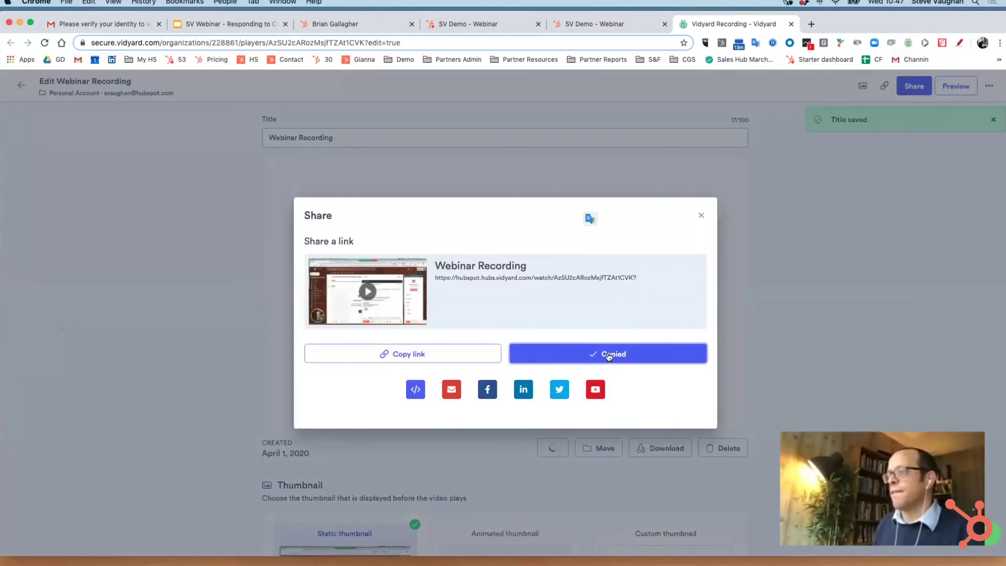
pyautogui.click(83, 24)
pyautogui.click(468, 283)
pyautogui.press('super+v')
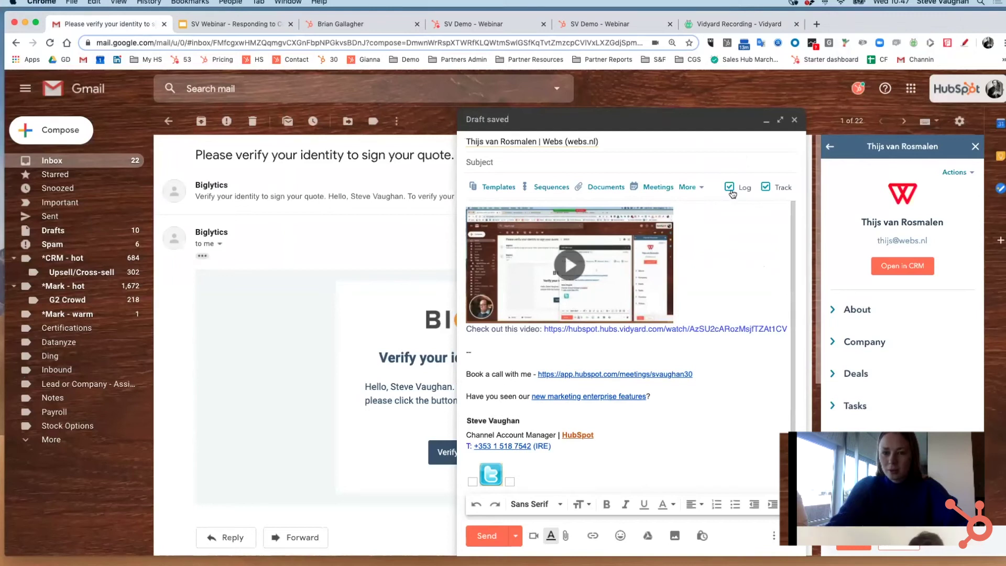
pyautogui.click(486, 537)
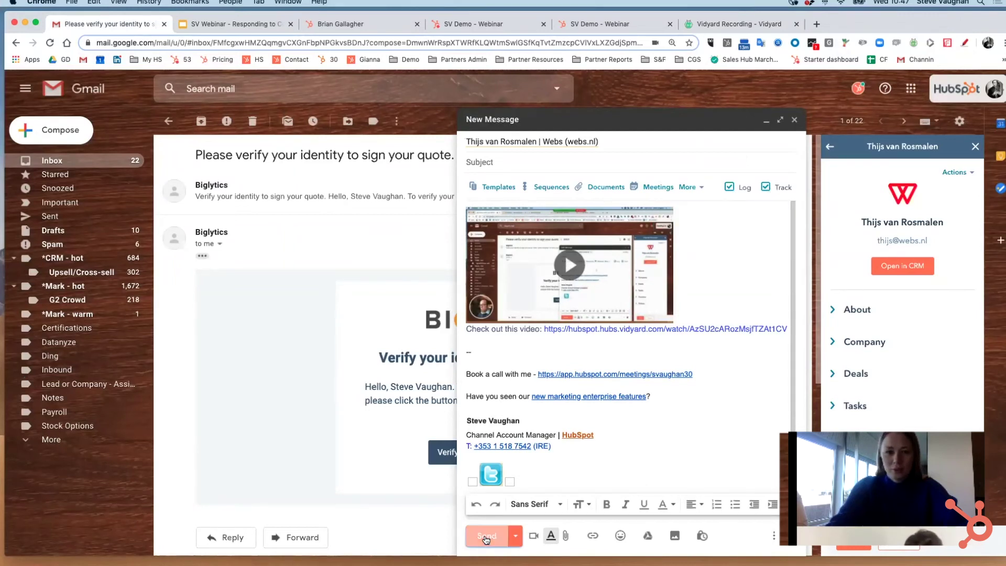
pyautogui.click(513, 538)
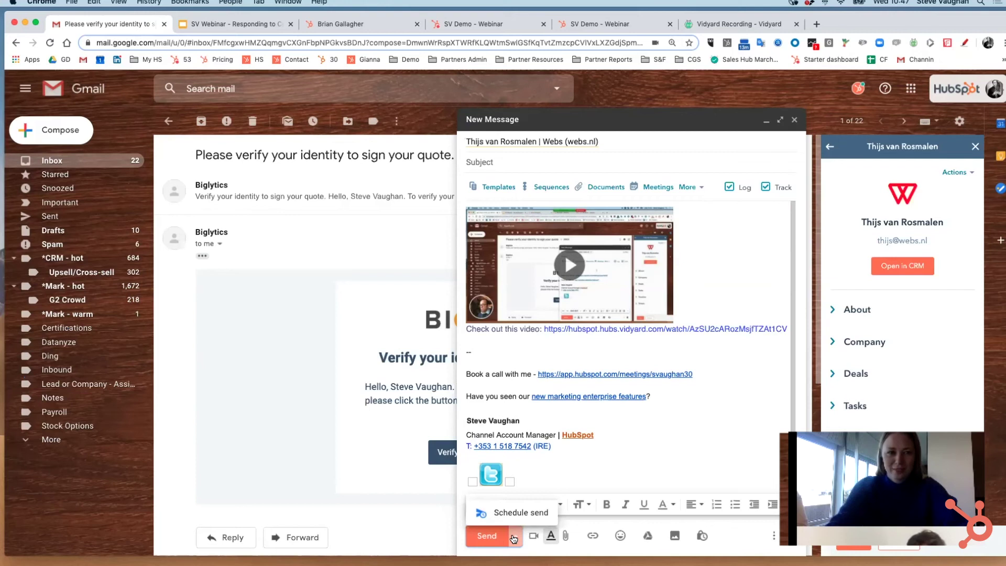
pyautogui.click(514, 538)
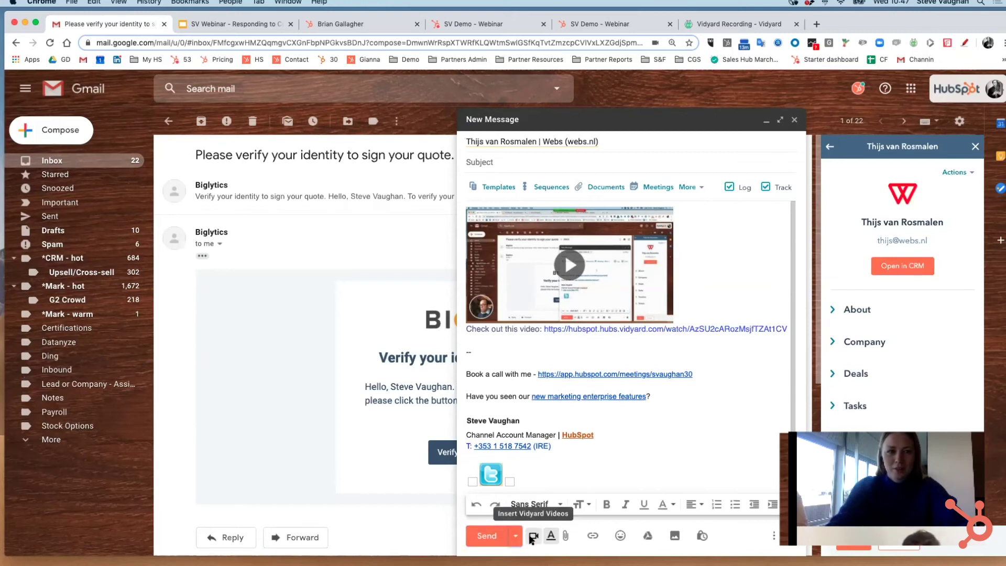